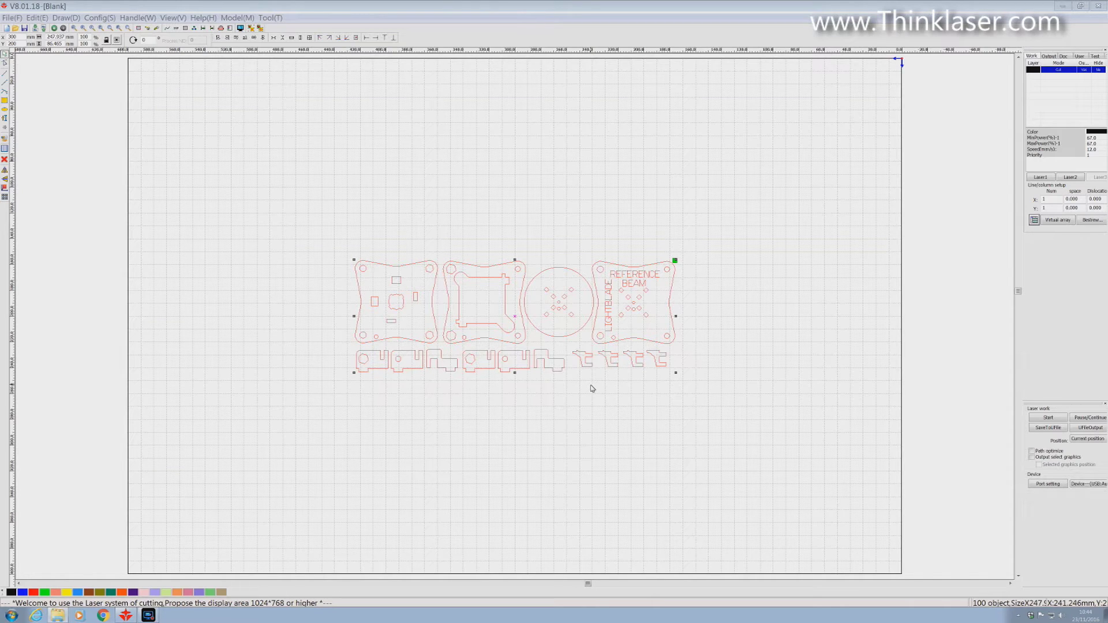
Move the LIGHTBLADE and REFERENCE BEAM lettering on the end plate to a separate blue layer
left_click(592, 388)
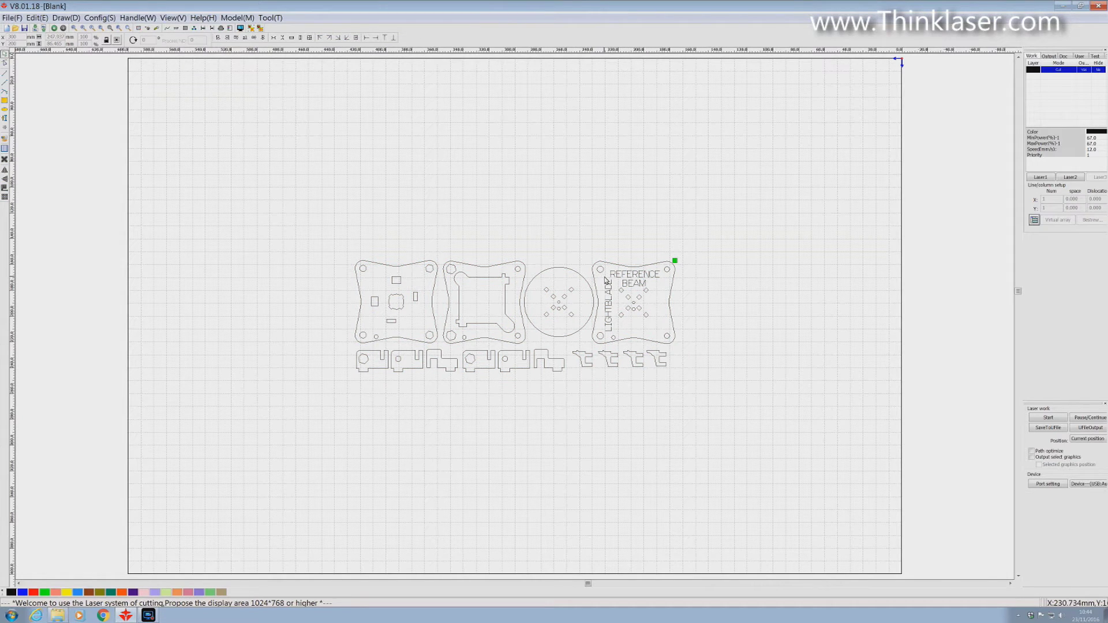
left_click_drag(605, 280, 620, 336)
left_click_drag(620, 336, 619, 336)
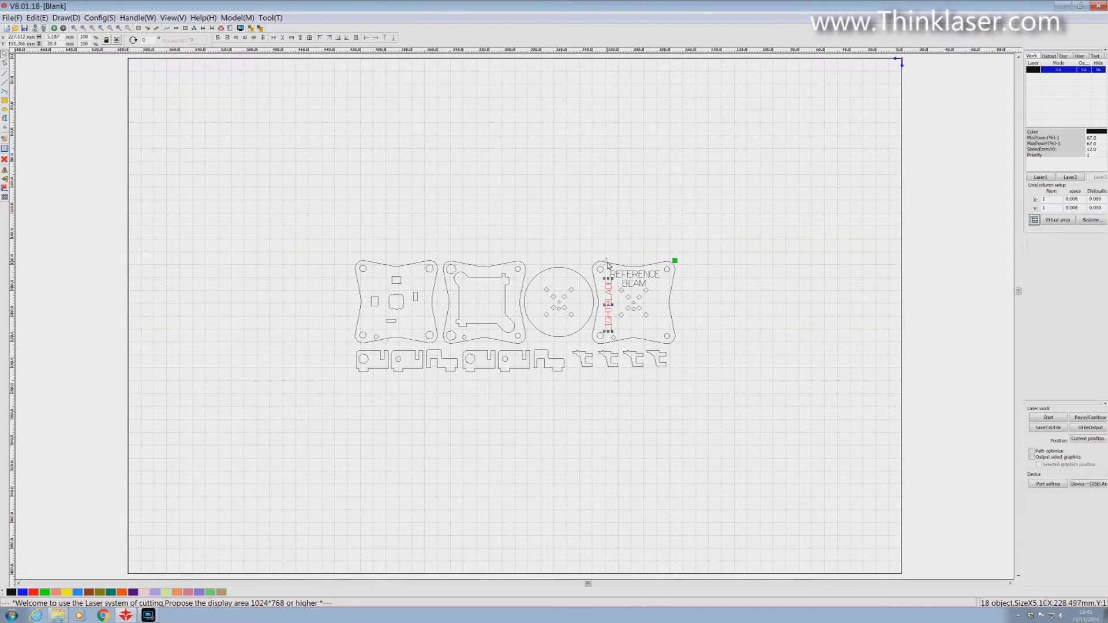
left_click_drag(606, 258, 664, 294)
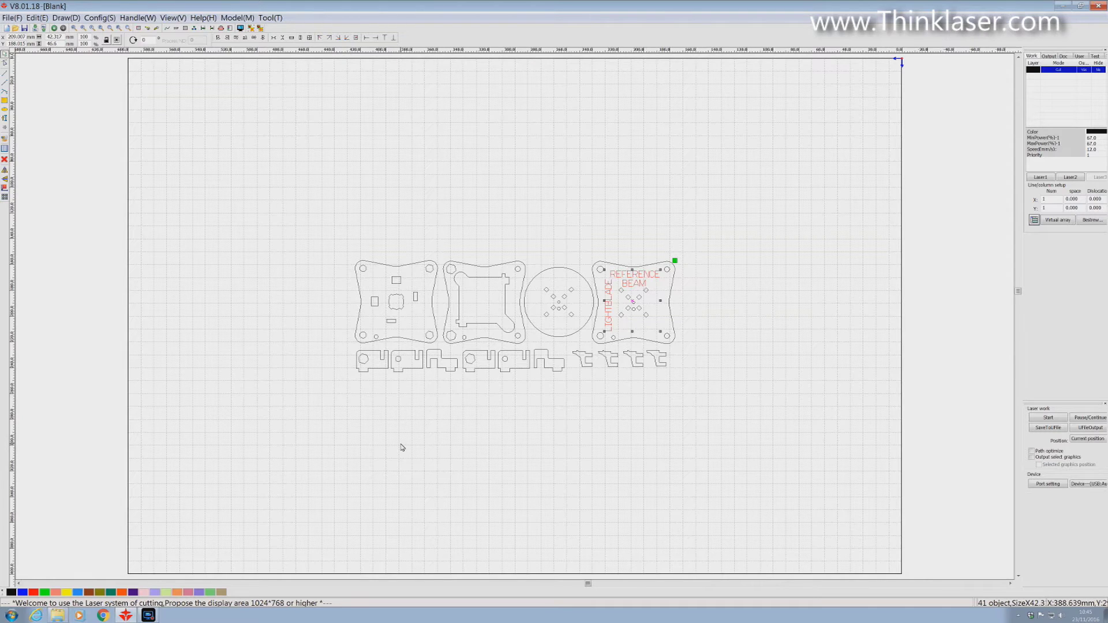
left_click(22, 593)
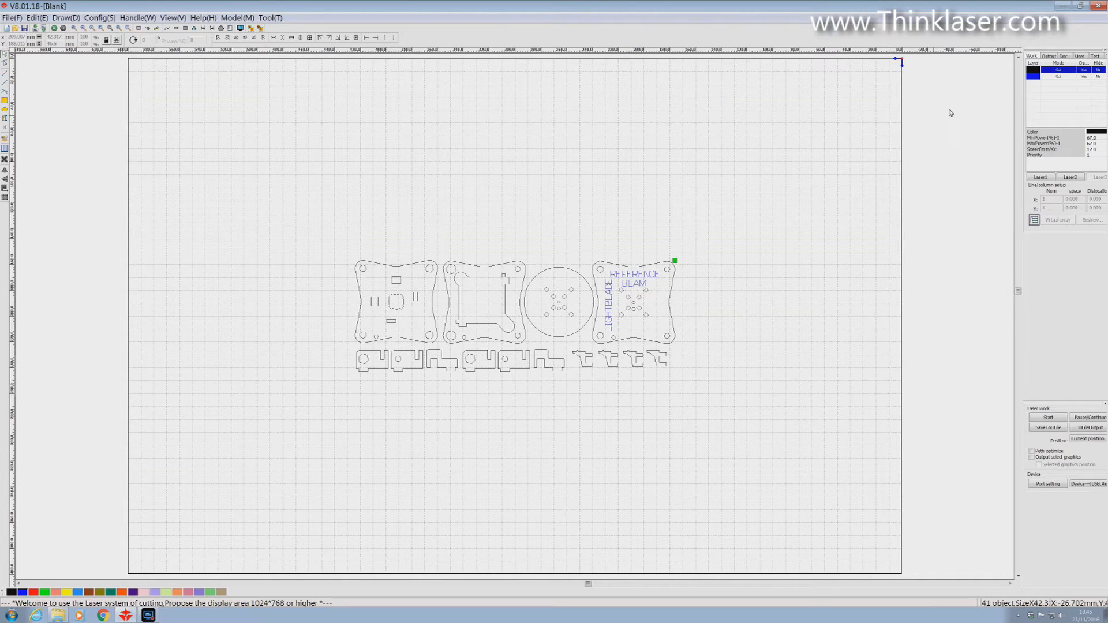
Set the blue lettering layer to 100 mm/s with 25% minimum and maximum power, and review the black cutting layer's parameters
double_click(1034, 78)
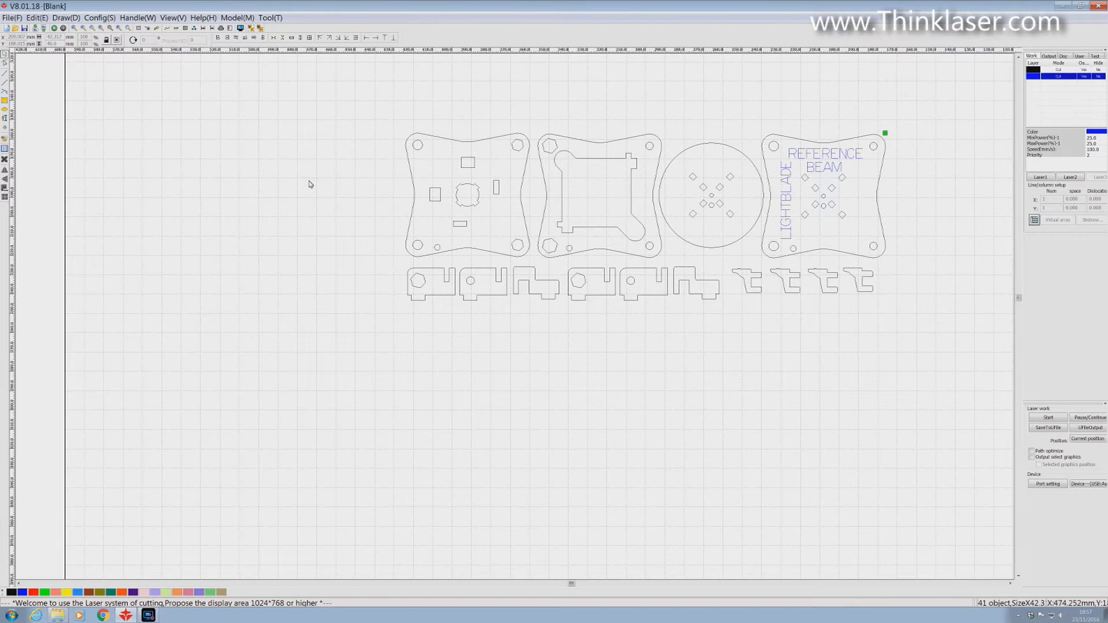
double_click(1034, 71)
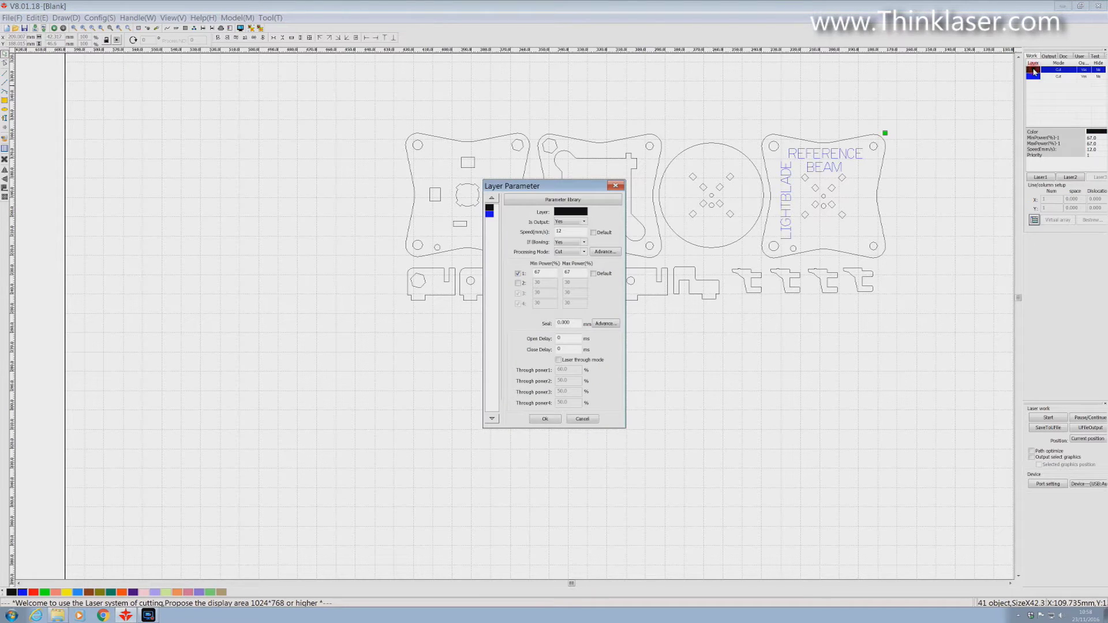
left_click_drag(551, 187, 308, 173)
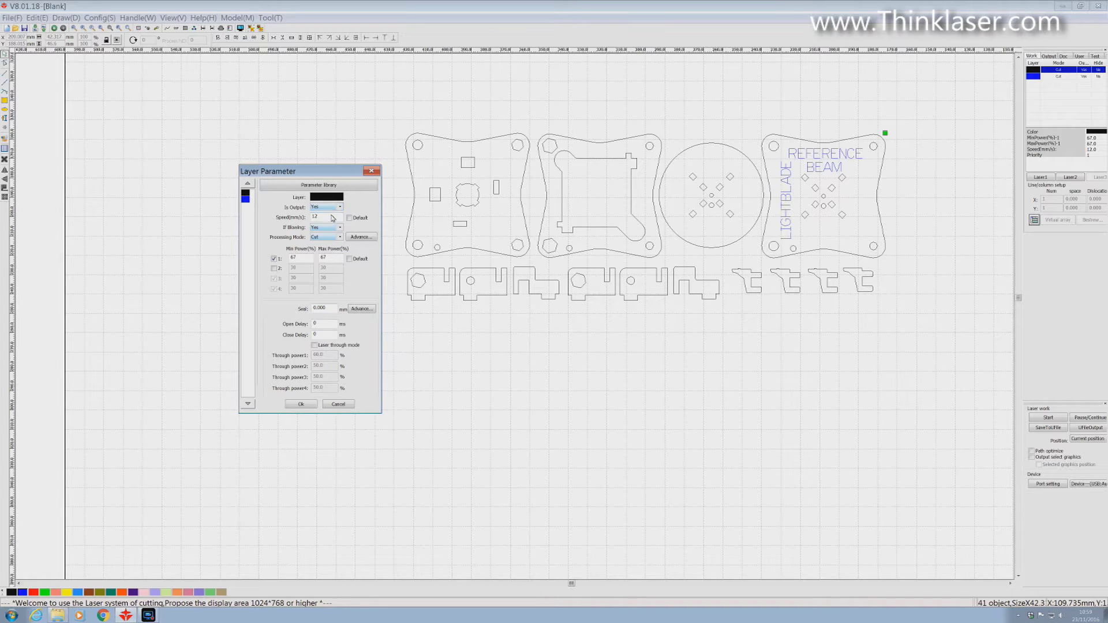
left_click(302, 404)
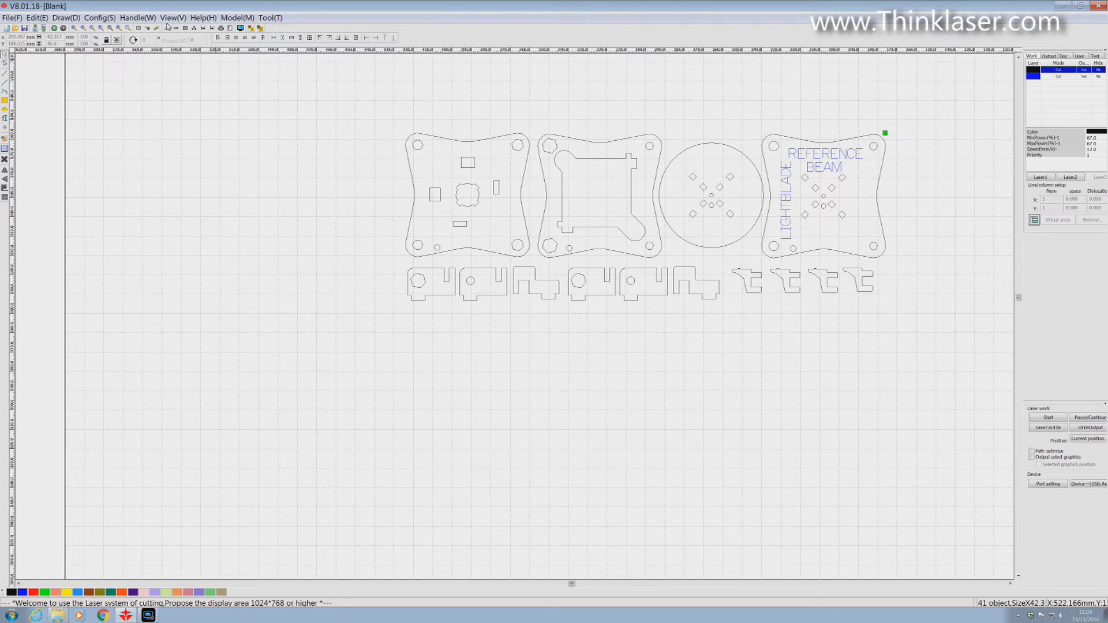
Run Cut optimize on the drawing with Order of layer and Inside to outside (Single inner to outer) enabled
left_click(133, 18)
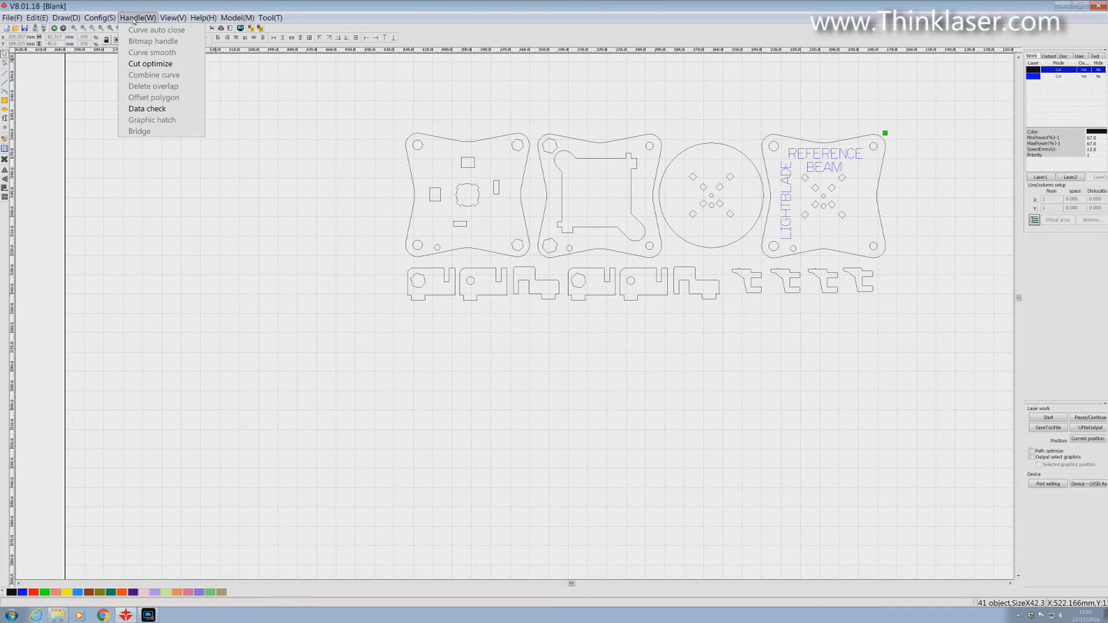
left_click(143, 63)
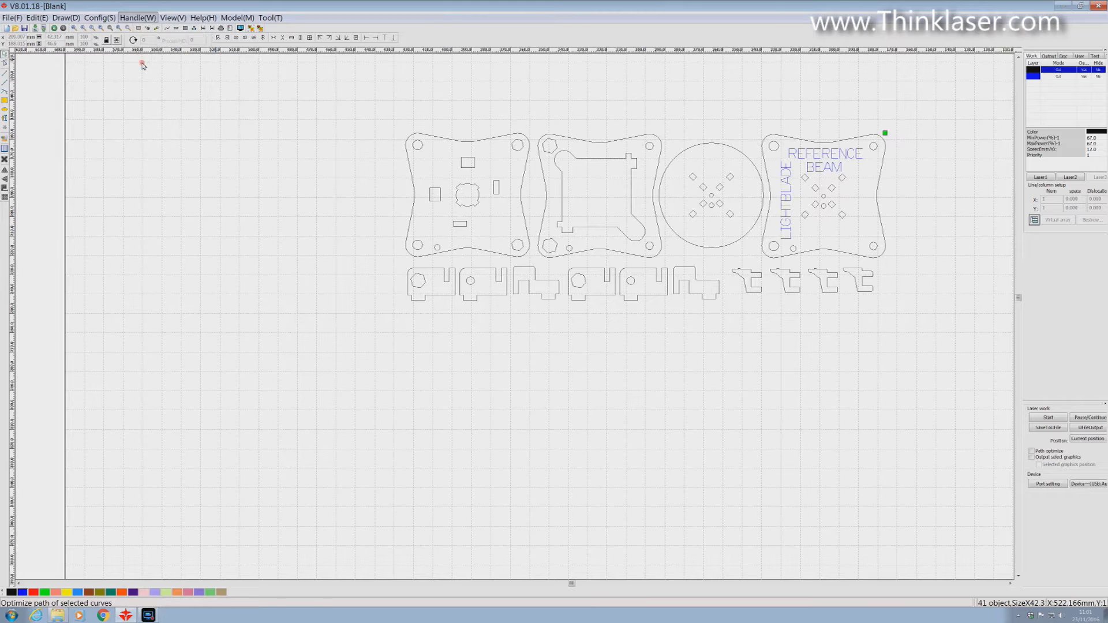
left_click(504, 266)
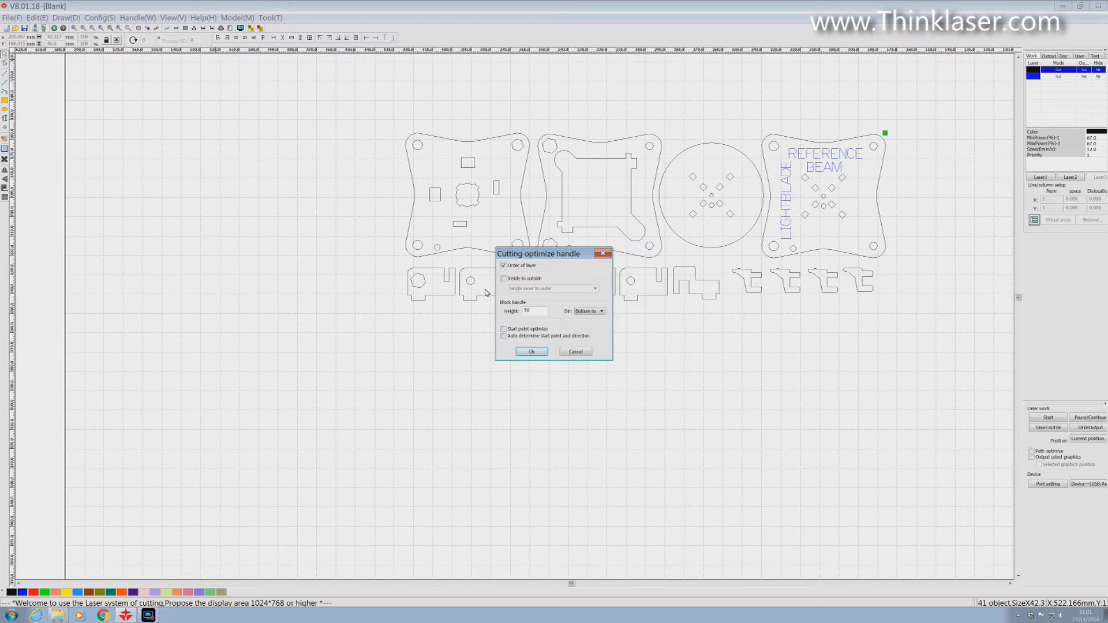
left_click(504, 279)
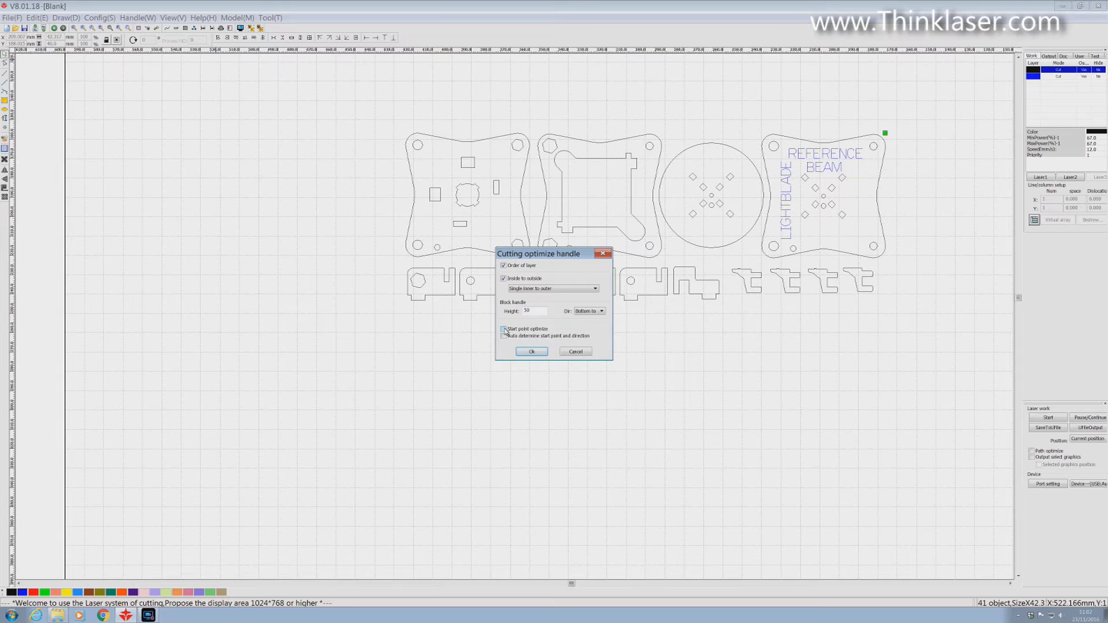
left_click(532, 352)
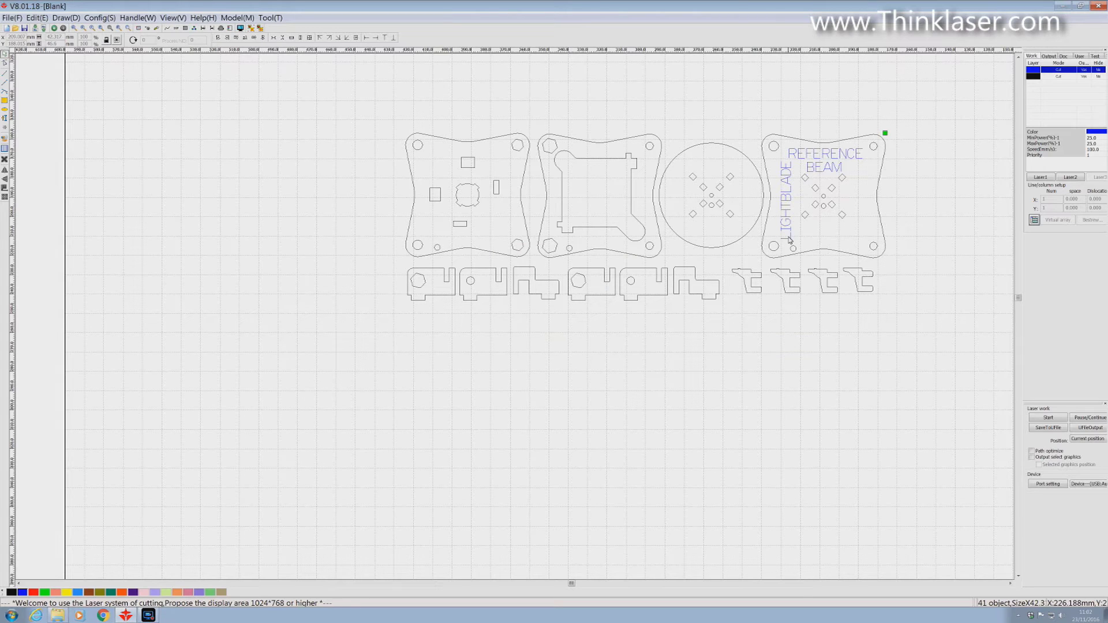
Simulate the laser job in the preview at a reduced playback speed, raise the speed again and return to the drawing
left_click(241, 28)
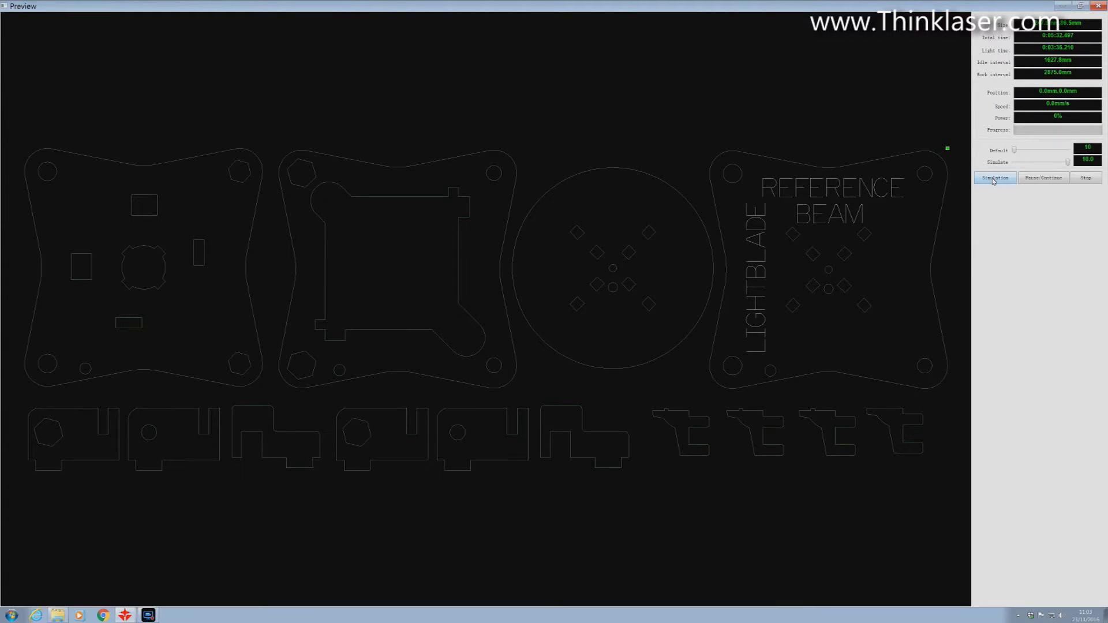
left_click_drag(1067, 162, 1036, 162)
left_click(995, 178)
left_click_drag(1036, 165, 1075, 163)
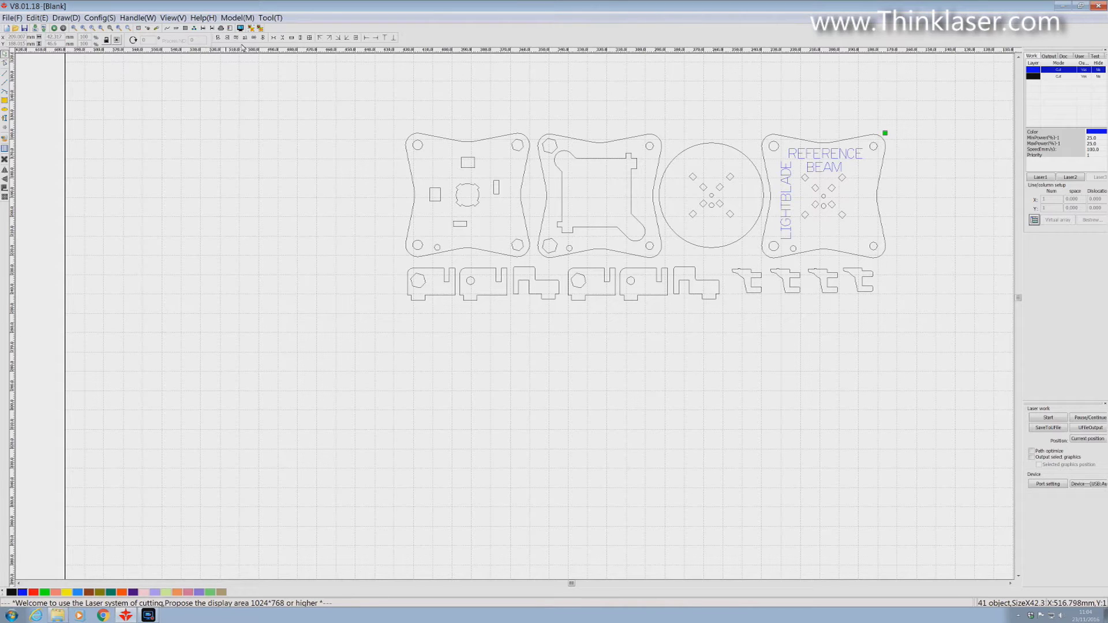
Turn off Order of layer and Inside to outside in Cut optimize, and leave Path optimize disabled
left_click(134, 18)
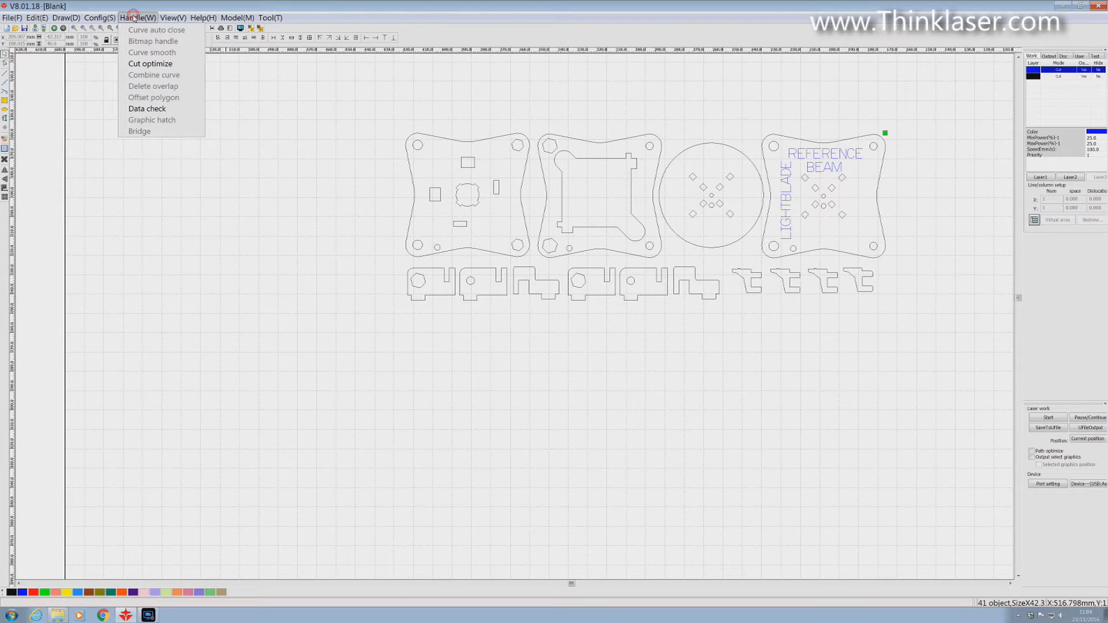
left_click(150, 64)
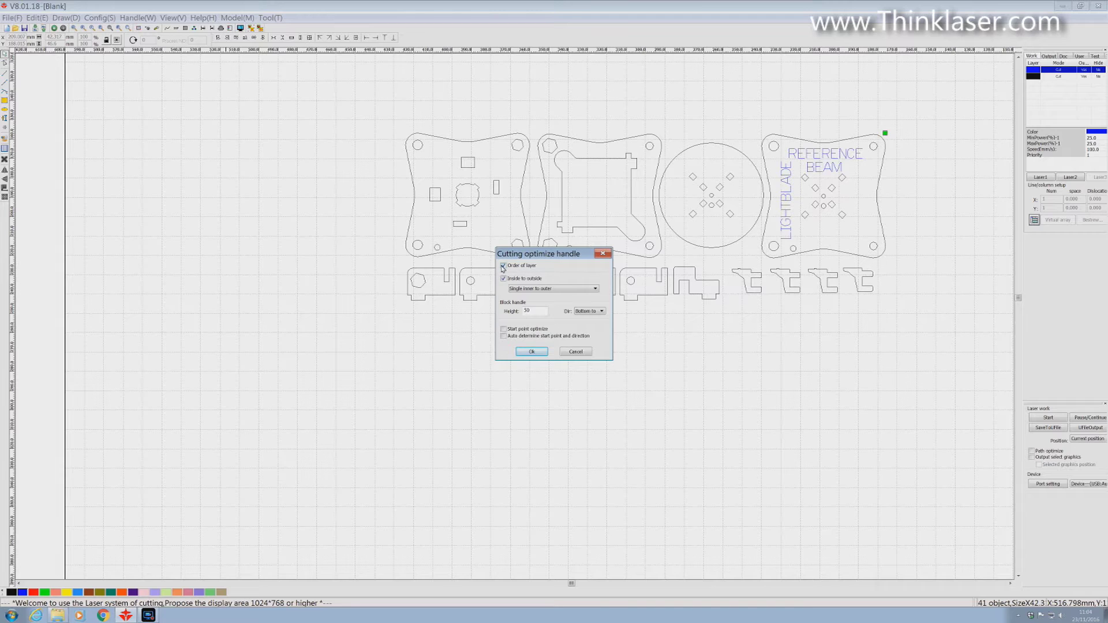
left_click(503, 266)
left_click(504, 278)
left_click(532, 352)
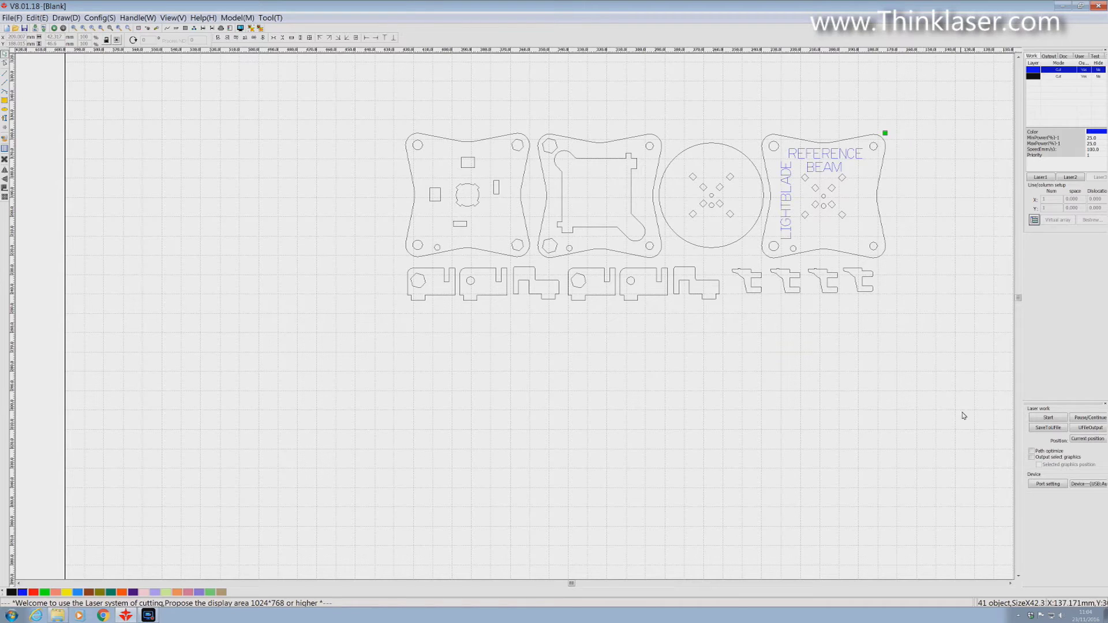
left_click(1032, 451)
left_click(1031, 451)
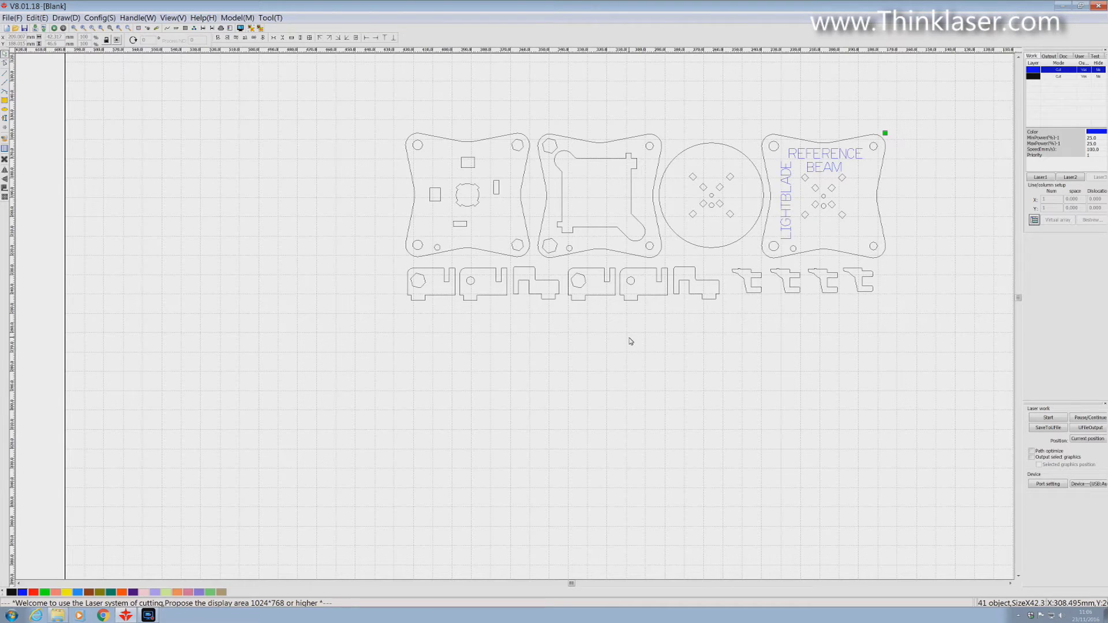
Examine the element cutting order in Set cutting property, checking individual shapes on the lettered plate against the list
left_click(155, 28)
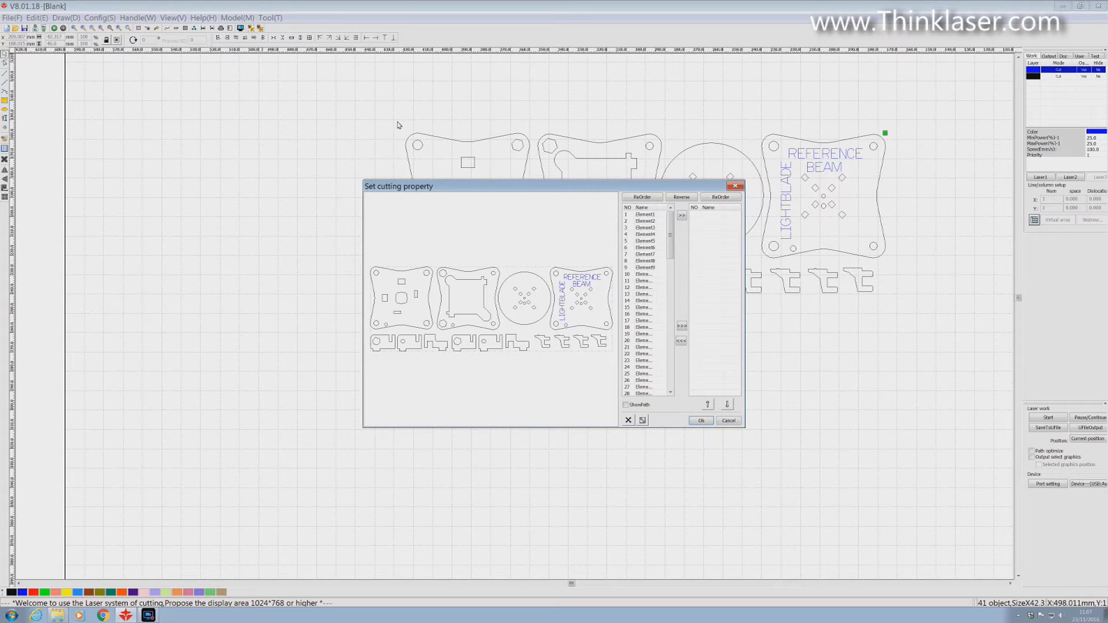
left_click_drag(468, 191, 393, 325)
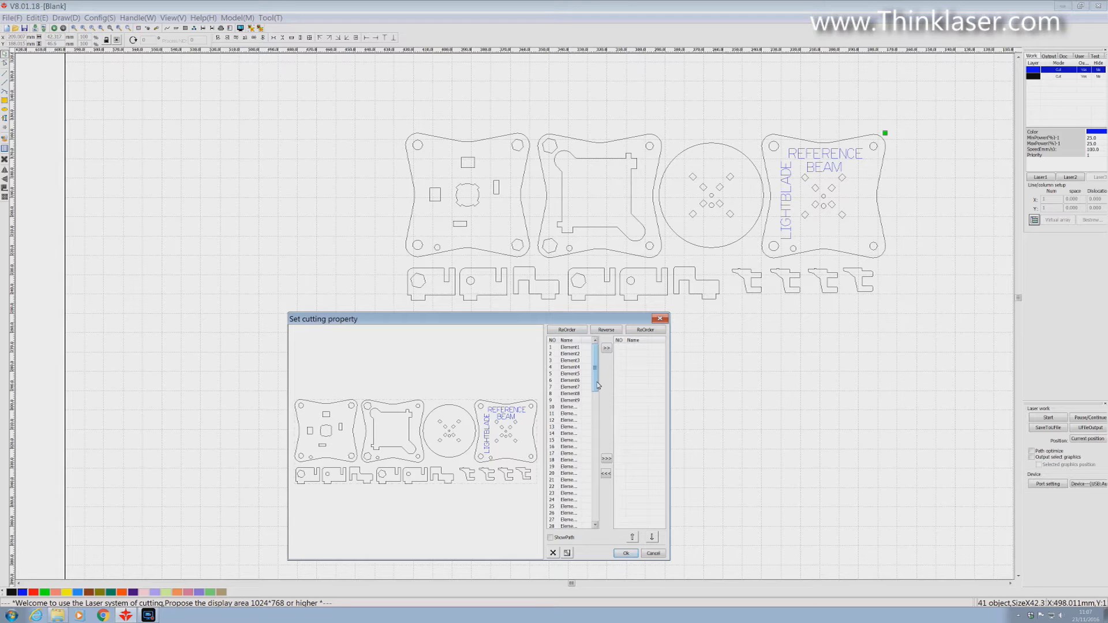
left_click(534, 427)
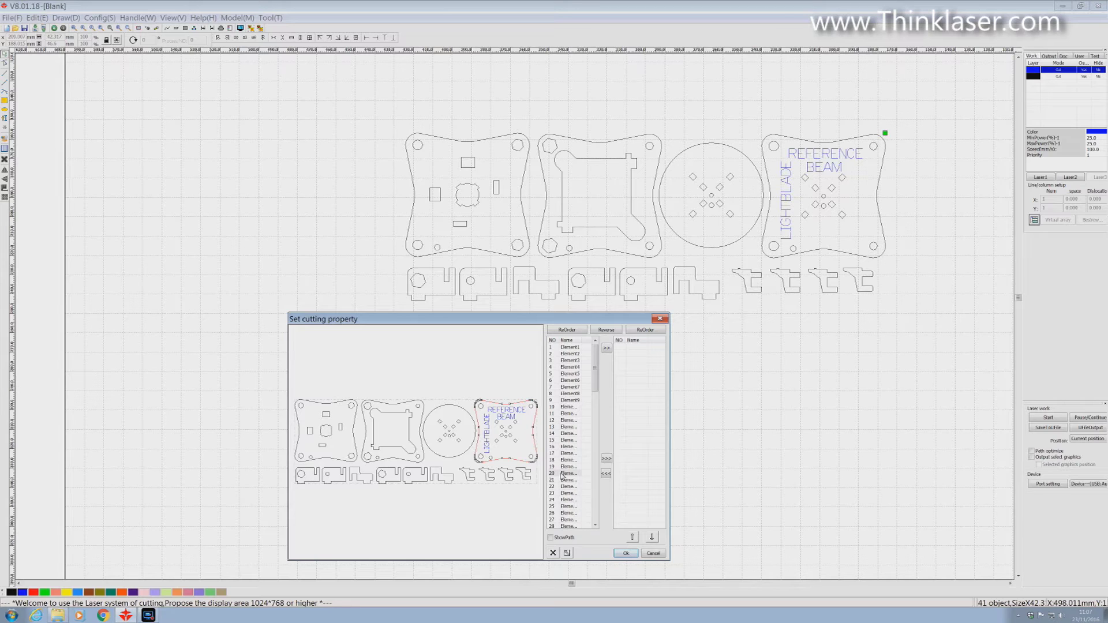
left_click(531, 459)
left_click_drag(593, 384, 595, 358)
key("Escape")
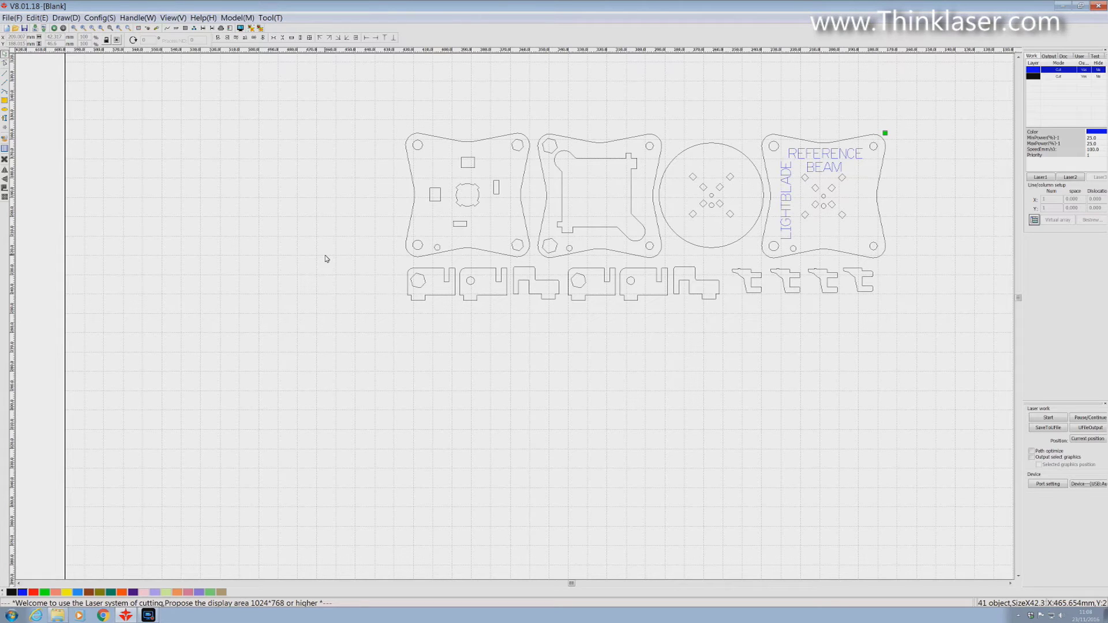
Group the four holes inside the small bracket parts in the lower row
left_click(400, 272)
left_click_drag(400, 274, 642, 293)
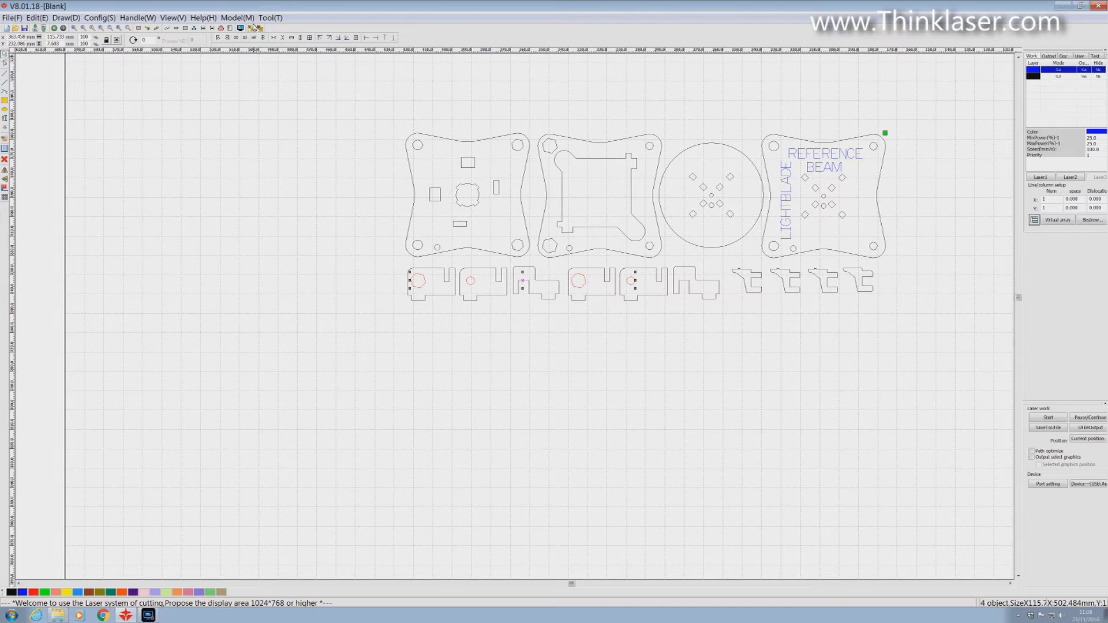
left_click(250, 30)
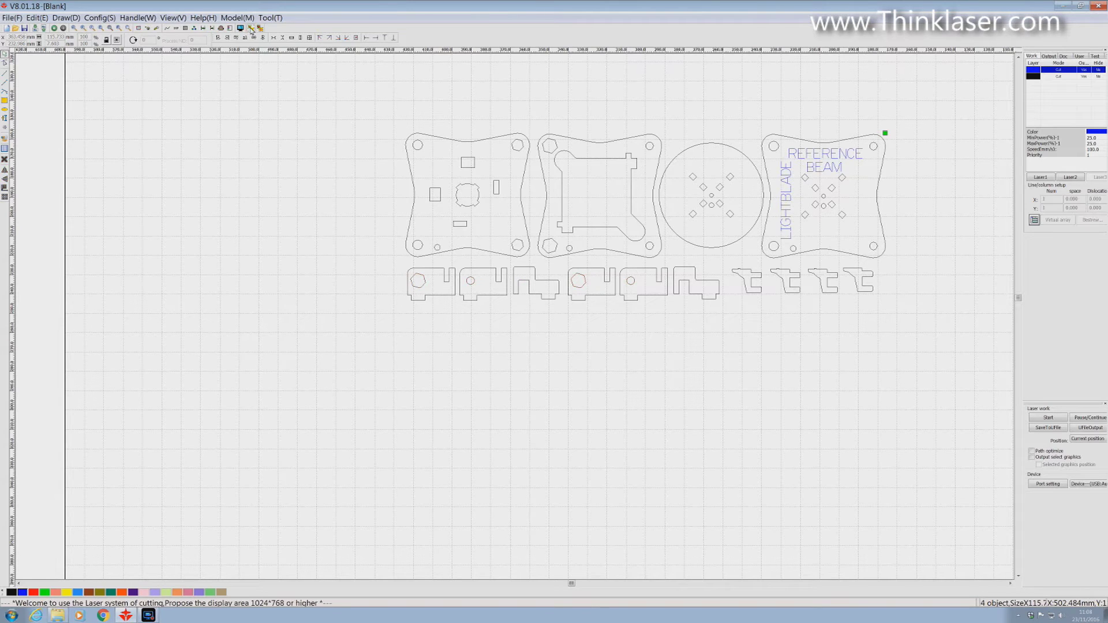
left_click(413, 289)
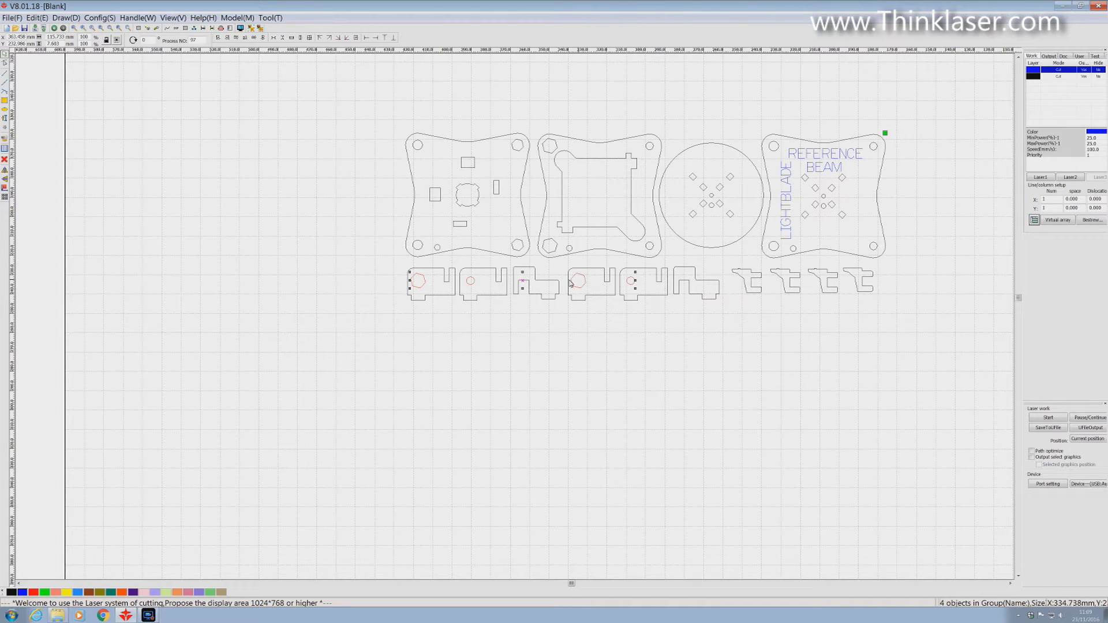
left_click(376, 356)
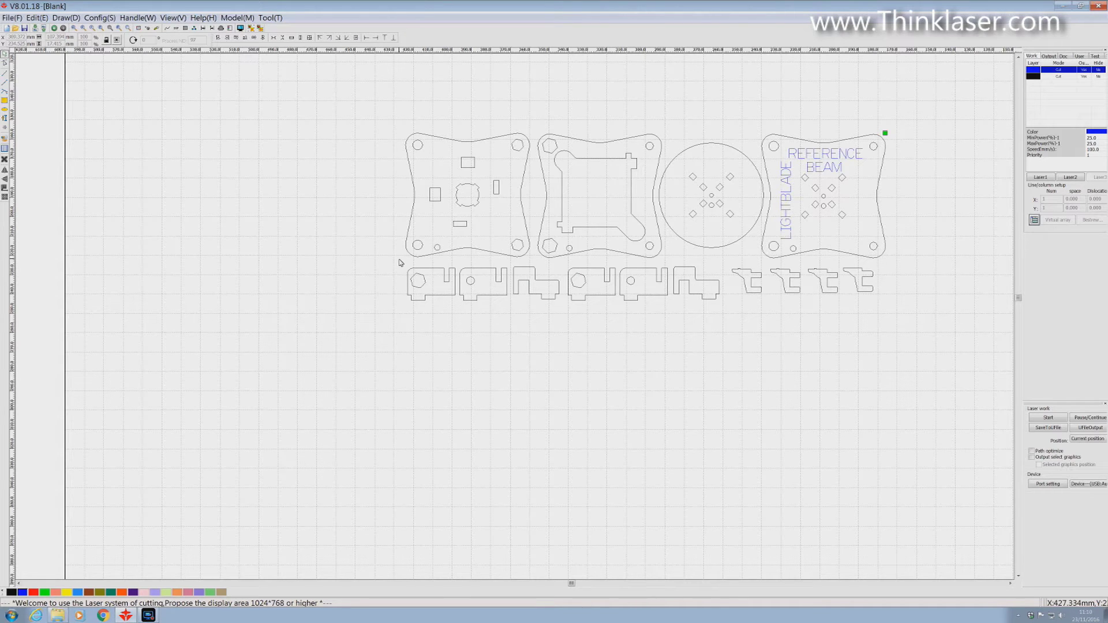
Group the outlines of all ten small parts in the lower row
left_click_drag(398, 261, 620, 316)
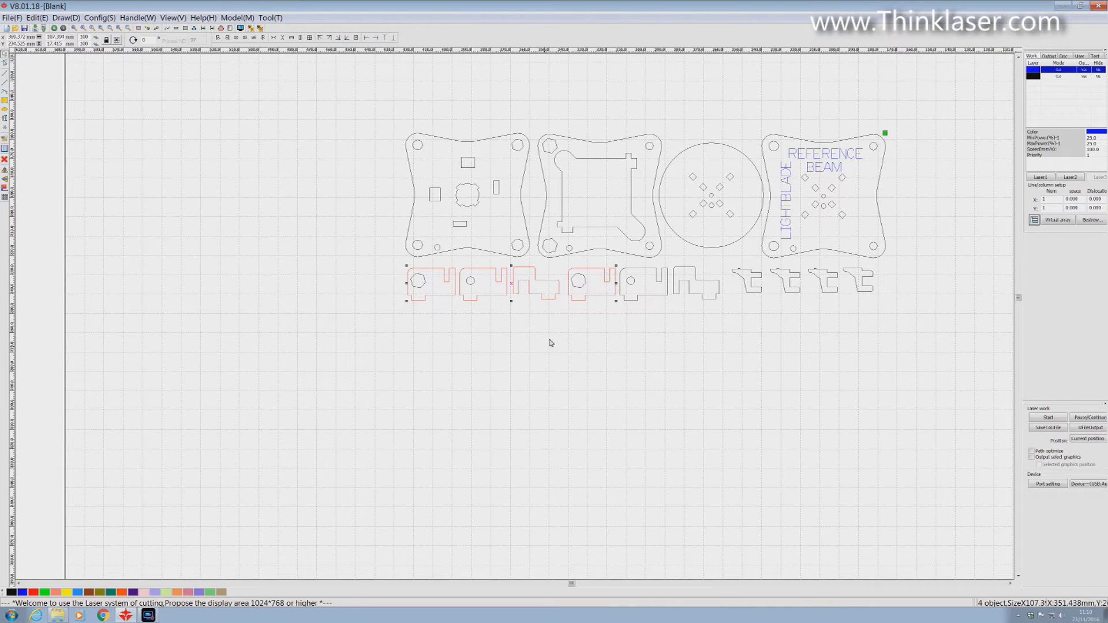
left_click(458, 259)
left_click_drag(459, 259, 879, 319)
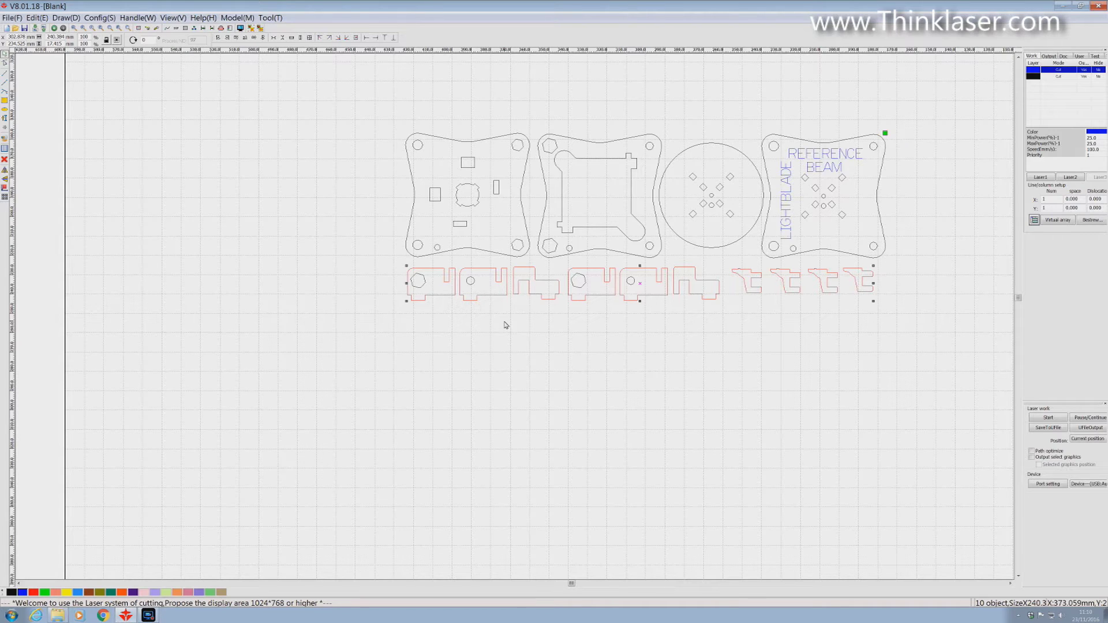
left_click(251, 29)
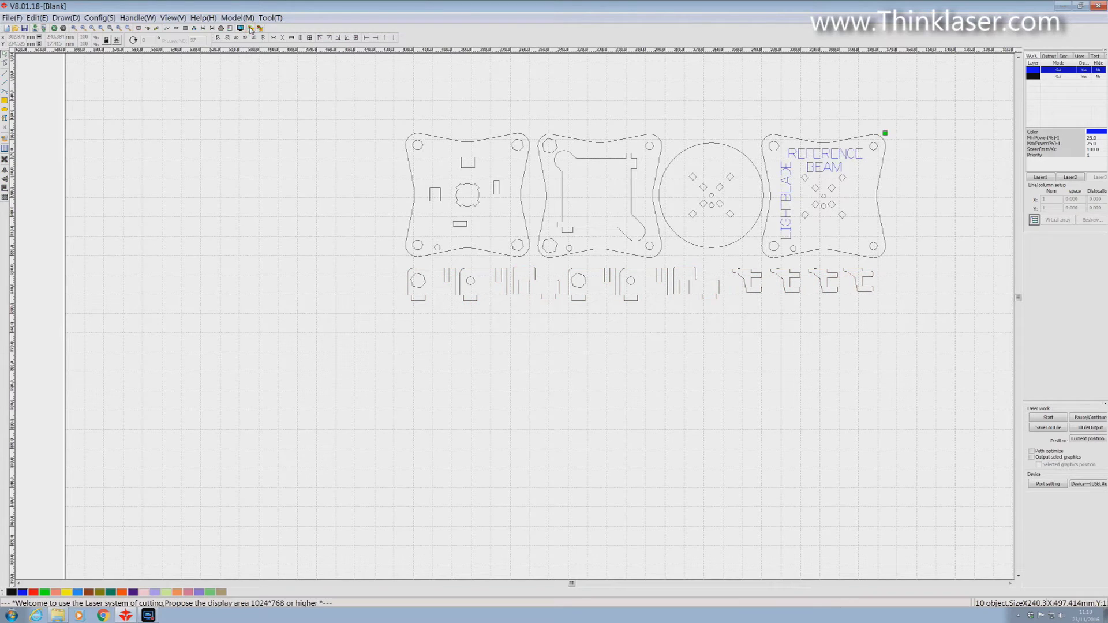
Group the LIGHTBLADE and REFERENCE BEAM lettering together
left_click(796, 153)
left_click_drag(776, 157, 800, 246)
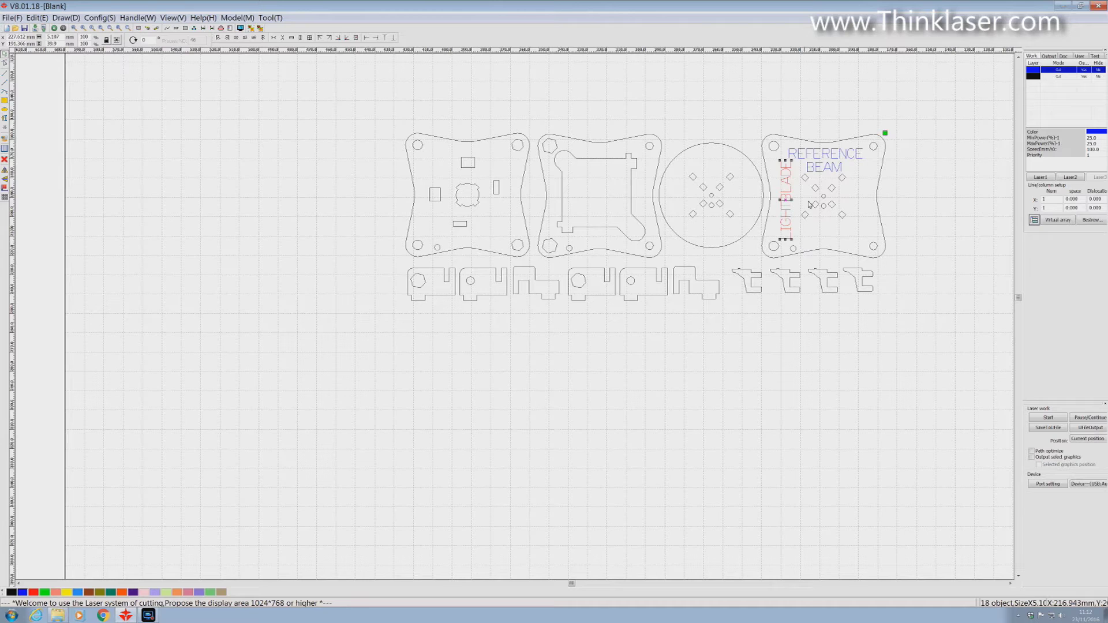
left_click_drag(783, 140, 869, 177)
left_click(252, 32)
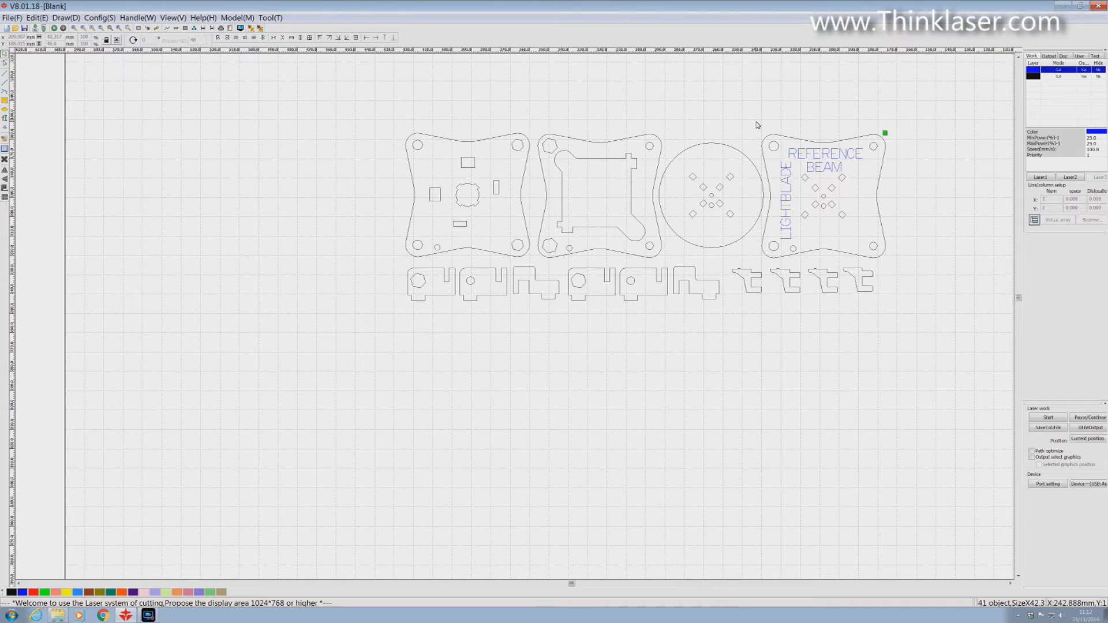
Group all the holes and diamond cutouts inside the lettered plate, leaving out its outline and lettering
left_click_drag(756, 121, 902, 246)
left_click_drag(902, 245, 903, 236)
left_click_drag(904, 237, 903, 237)
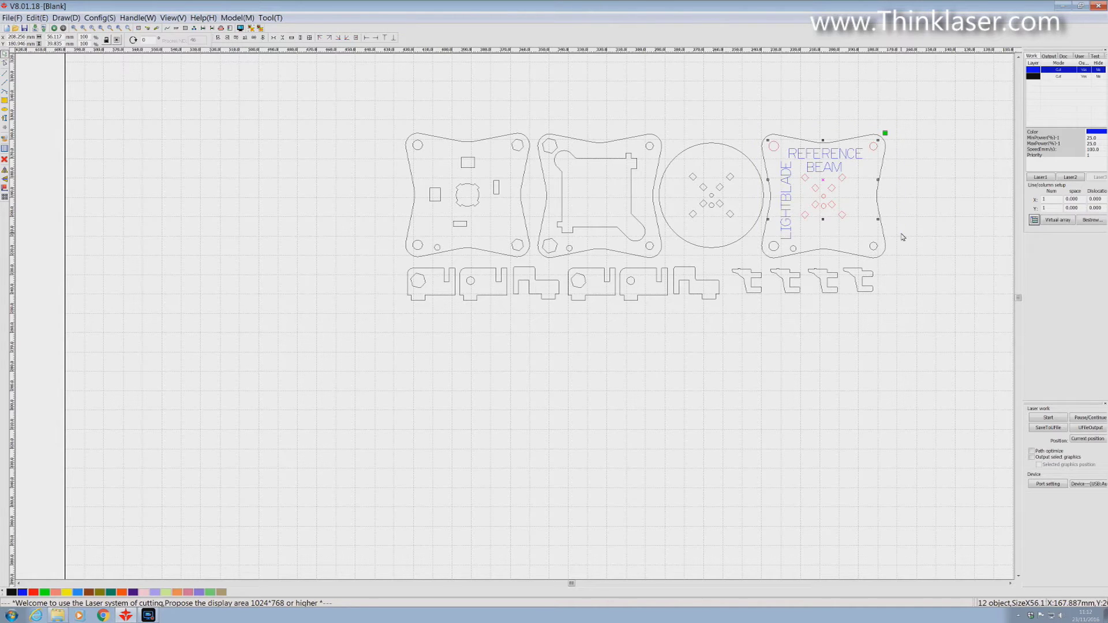
left_click_drag(749, 228, 909, 257, "shift")
left_click(253, 29)
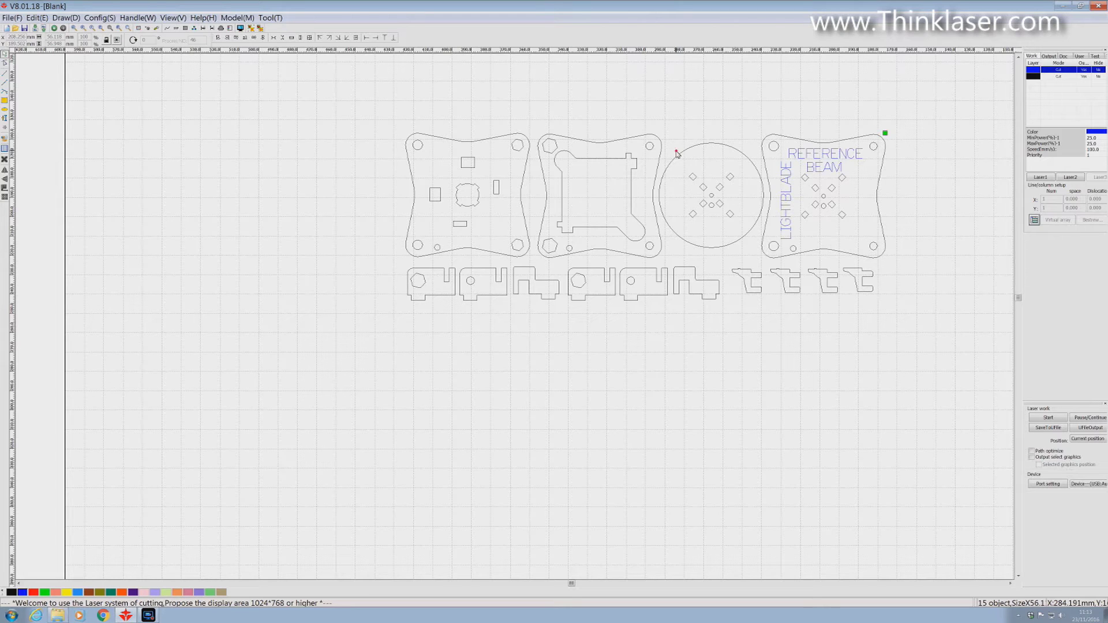
Group the inner cutouts of the disc, the second plate and the leftmost plate separately, leaving out each part's outline
left_click_drag(676, 152, 752, 238)
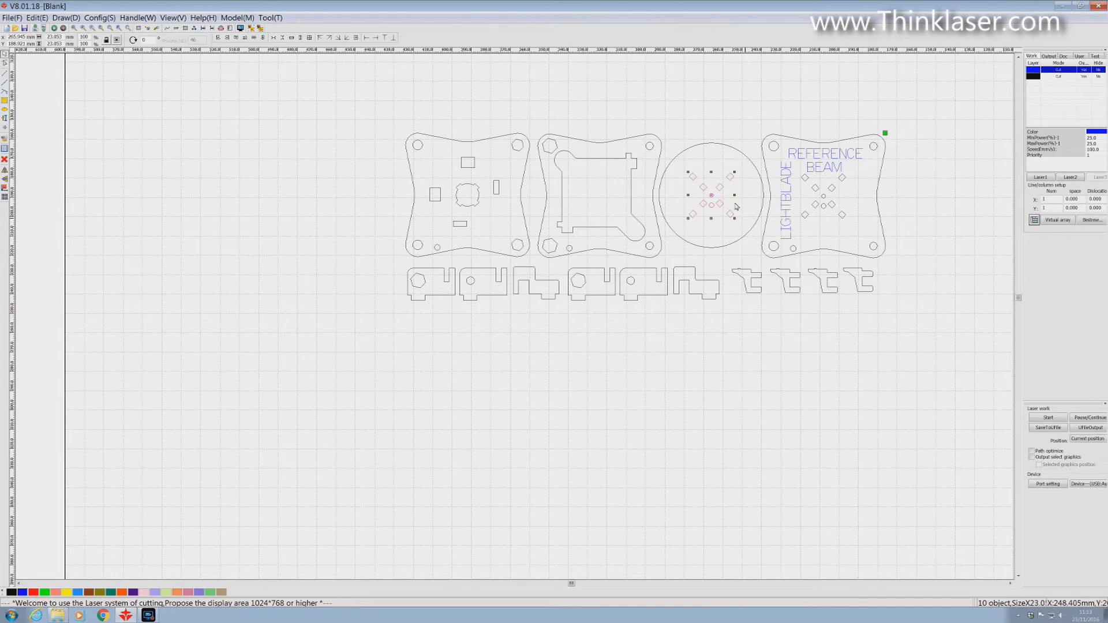
left_click(249, 29)
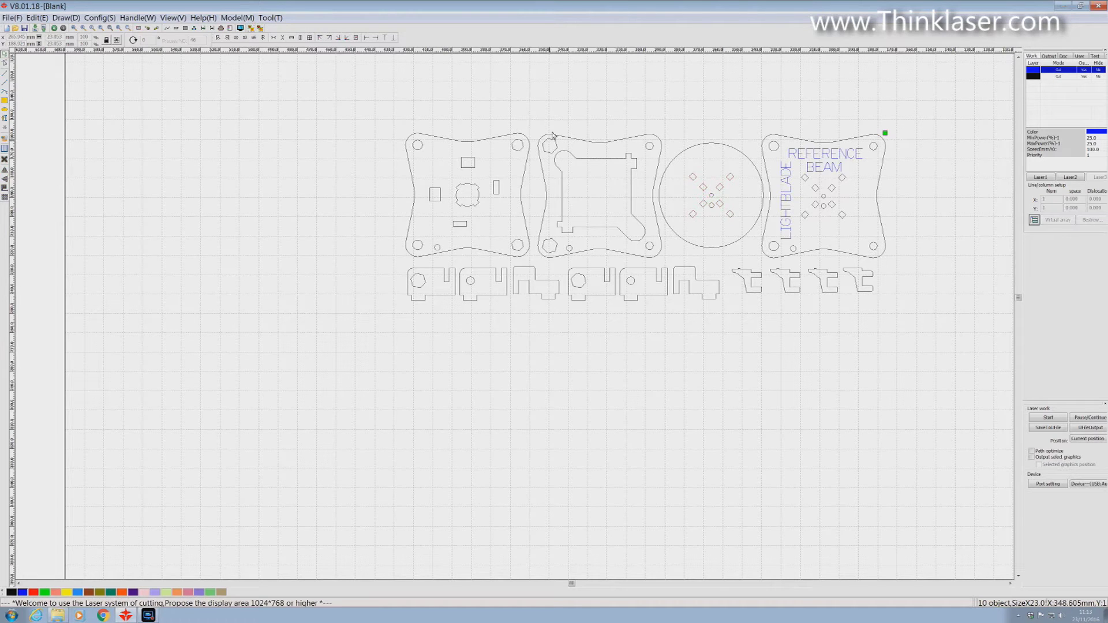
left_click_drag(537, 128, 658, 260)
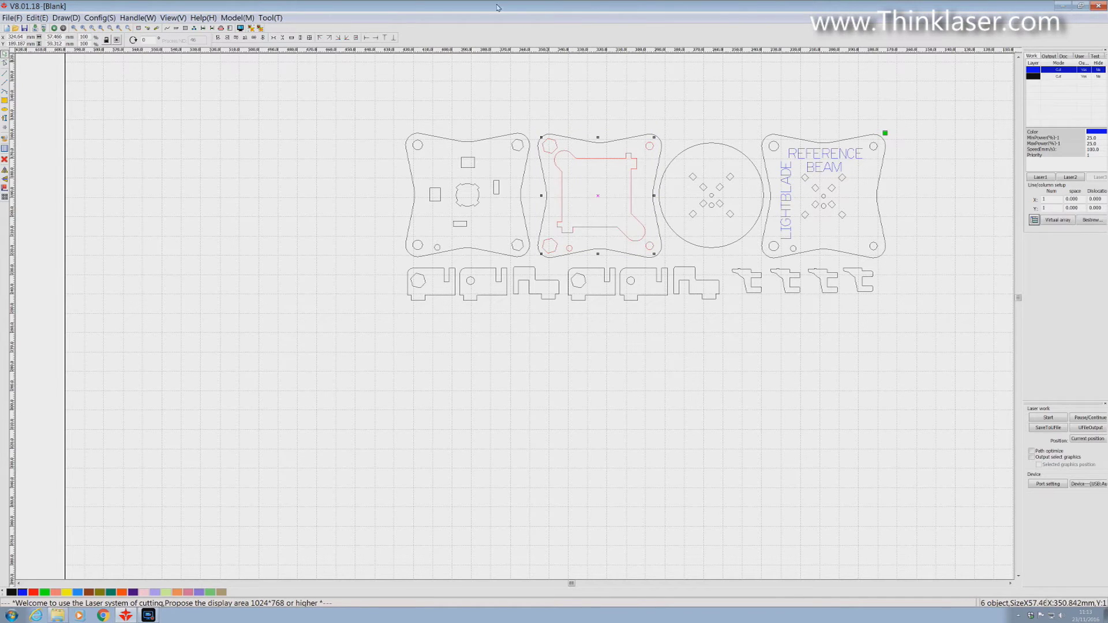
left_click(342, 86)
left_click_drag(408, 121, 527, 260)
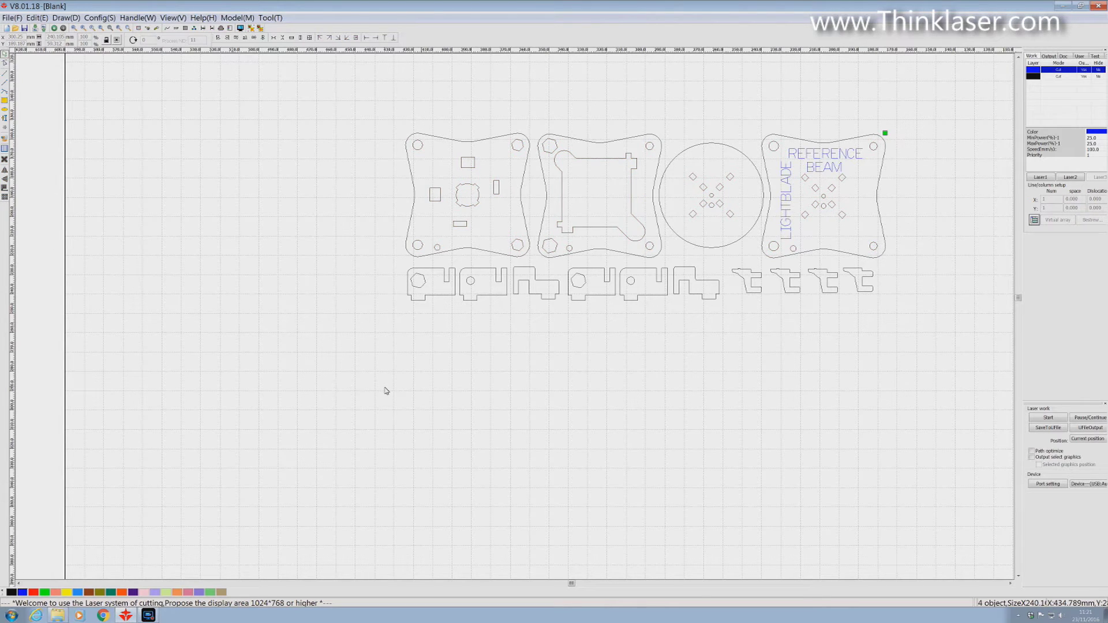
Start a manual cutting order with the small brackets' holes first and the small parts' outlines second
left_click(157, 30)
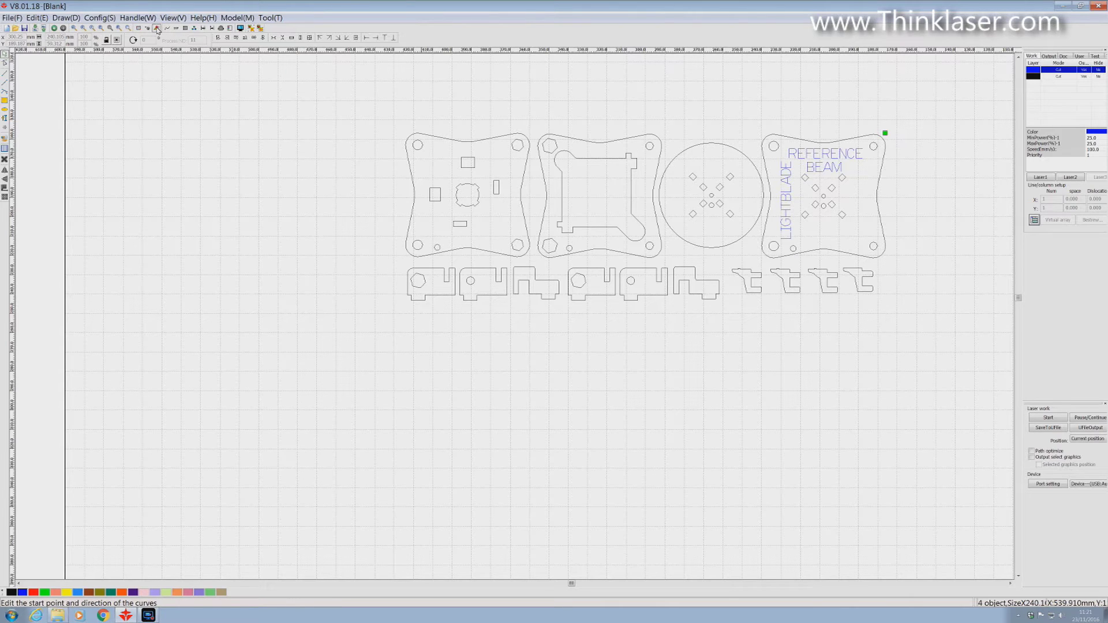
left_click_drag(540, 186, 350, 321)
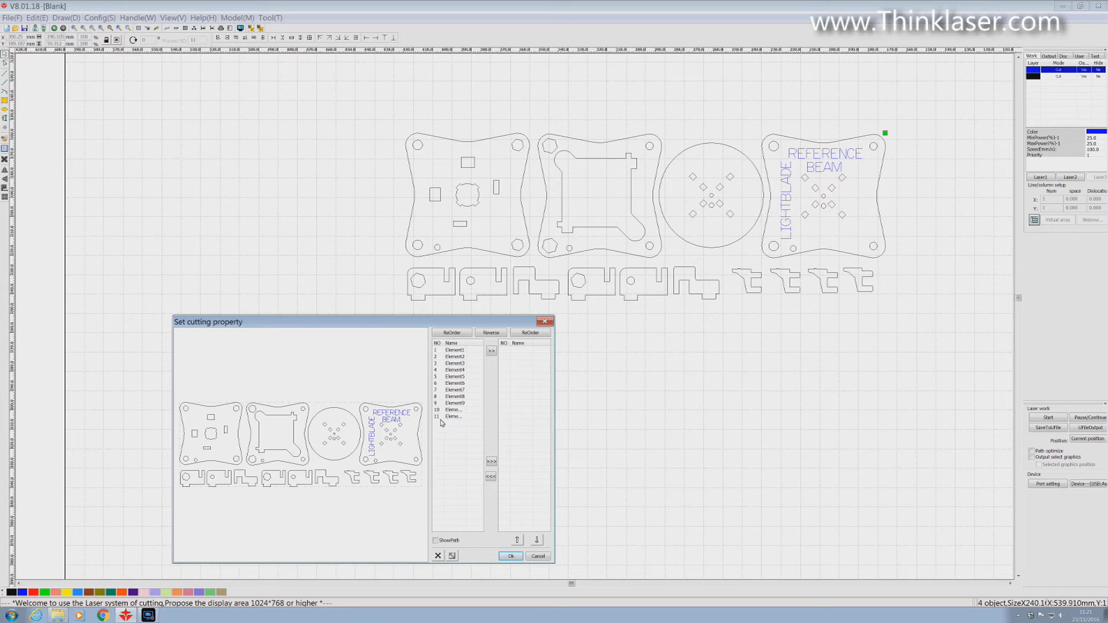
left_click(269, 478)
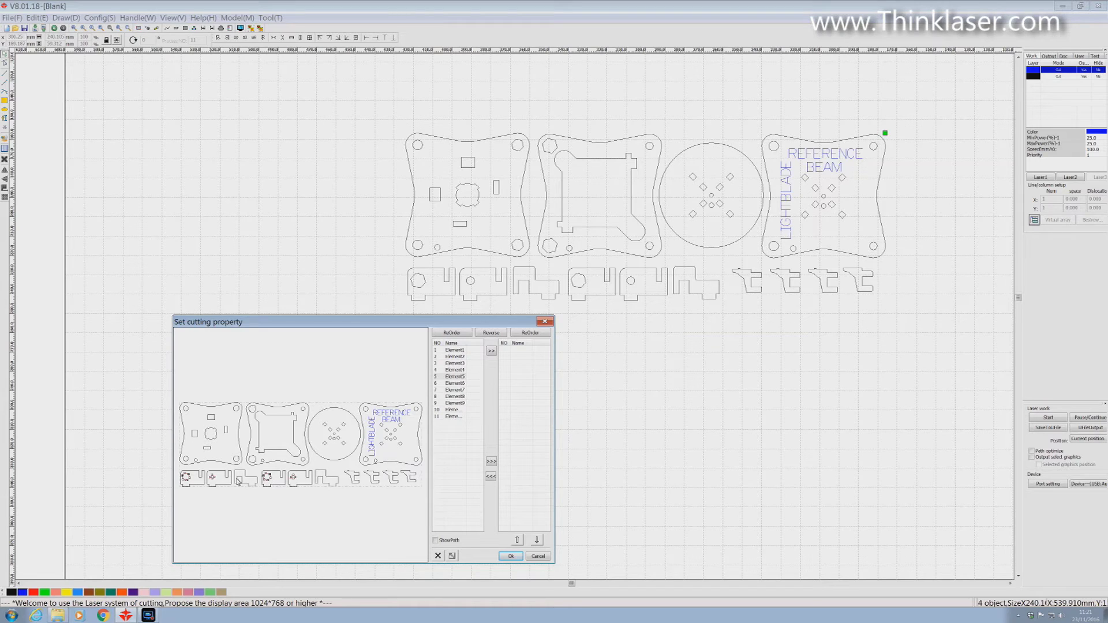
left_click(491, 353)
left_click(219, 473)
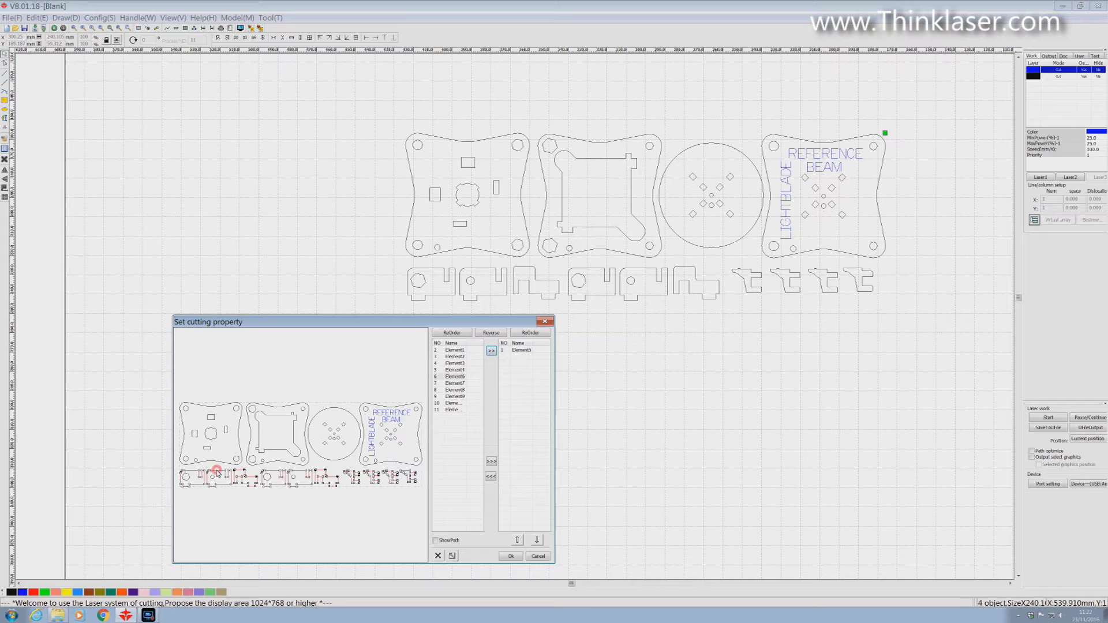
left_click(493, 351)
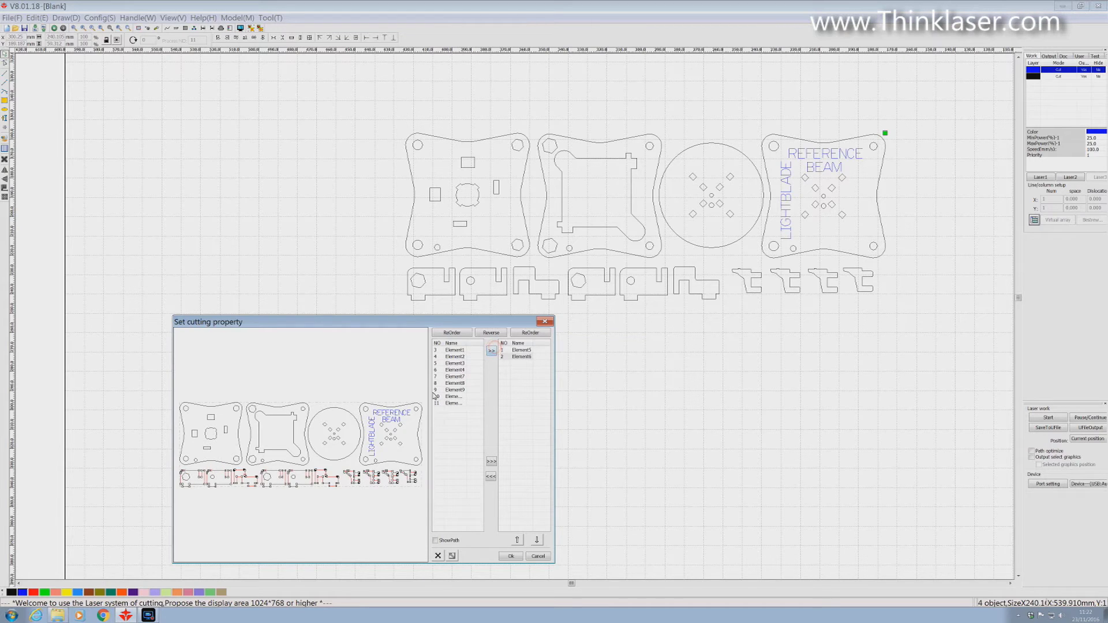
Add the lettering as third in the cutting order, followed by the lettered plate's holes and its outline
left_click(375, 447)
left_click(487, 351)
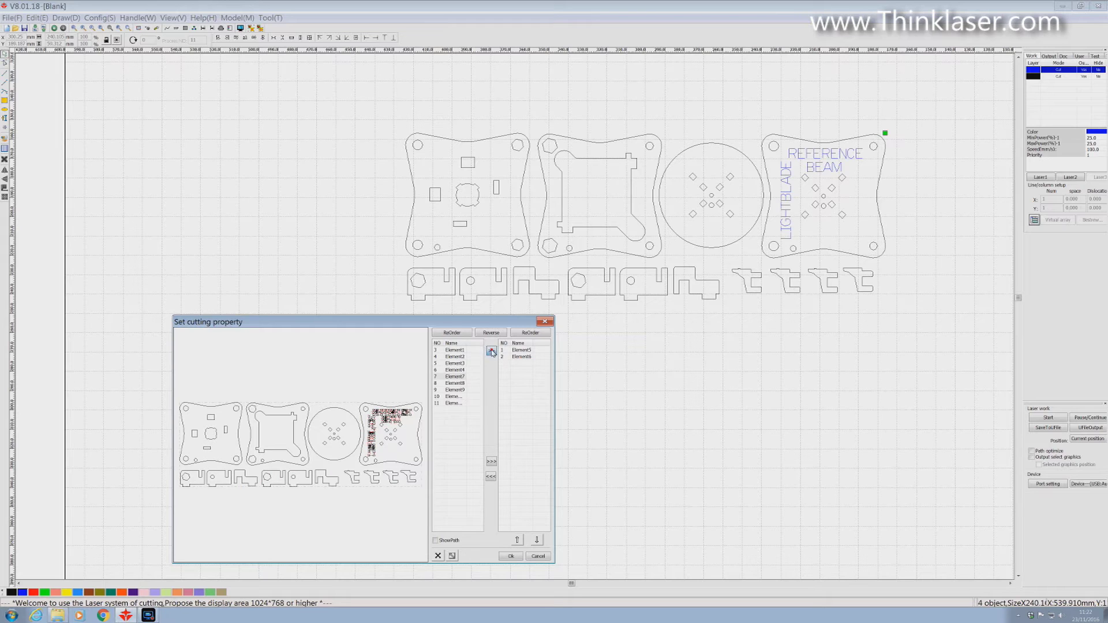
left_click(396, 442)
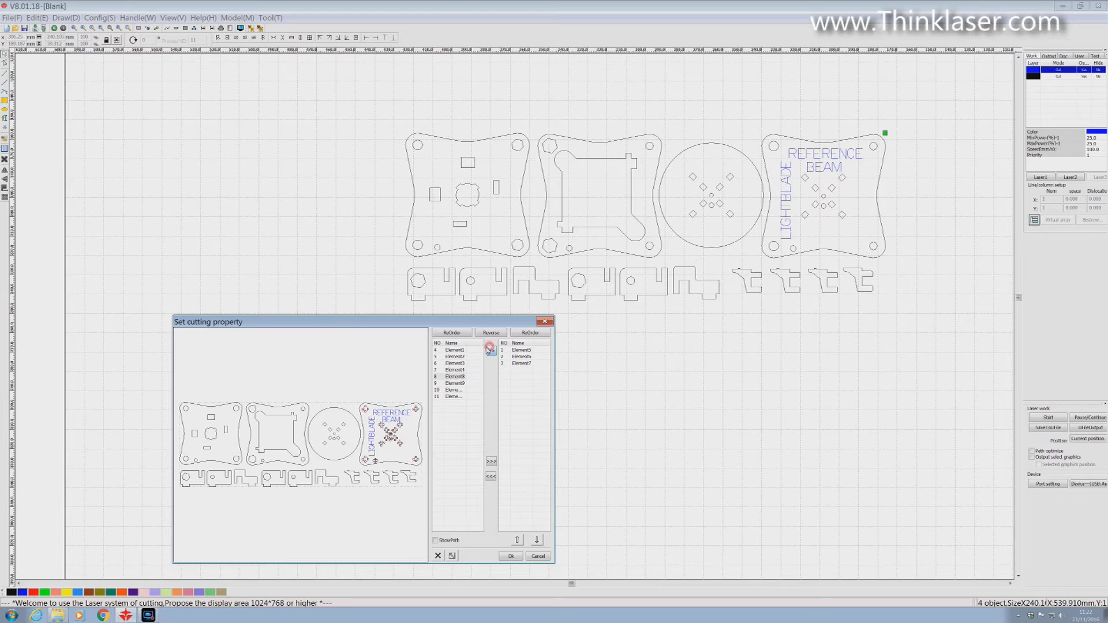
left_click(397, 406)
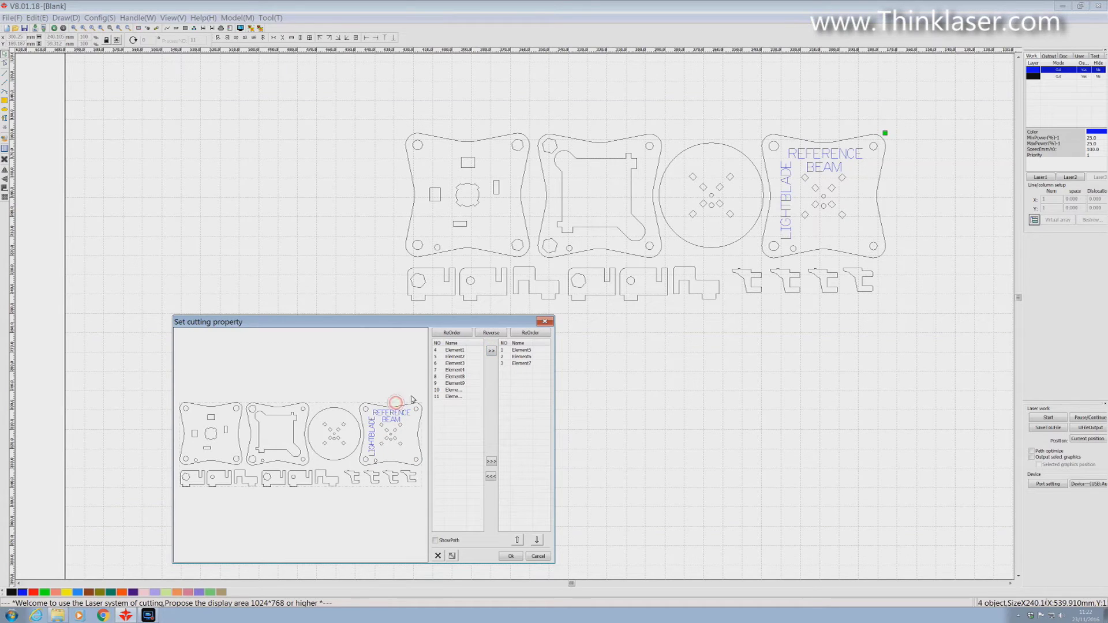
left_click(402, 408)
left_click(491, 350)
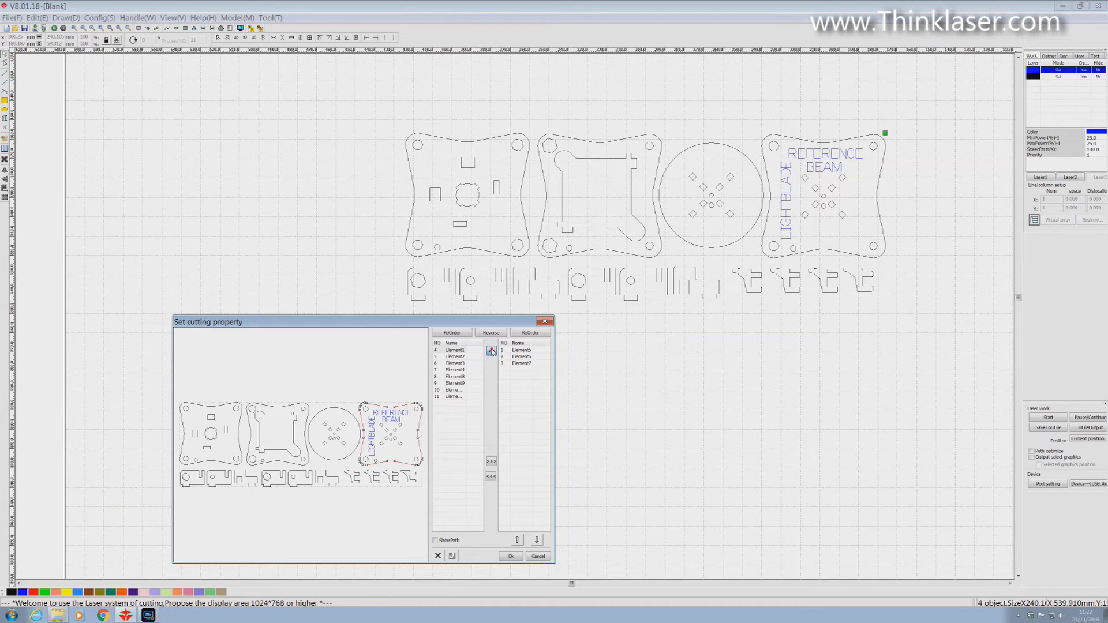
Add the disc's inner cutouts and its circular outline to the cutting order after the lettered plate
left_click(333, 431)
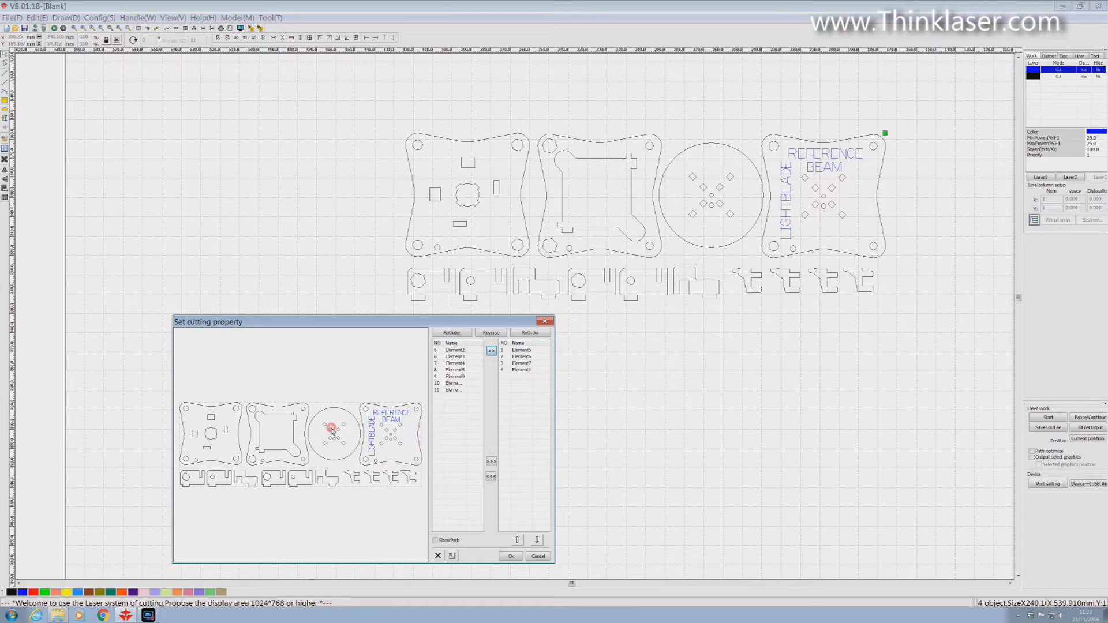
left_click(493, 351)
left_click(341, 405)
left_click(344, 406)
left_click(491, 352)
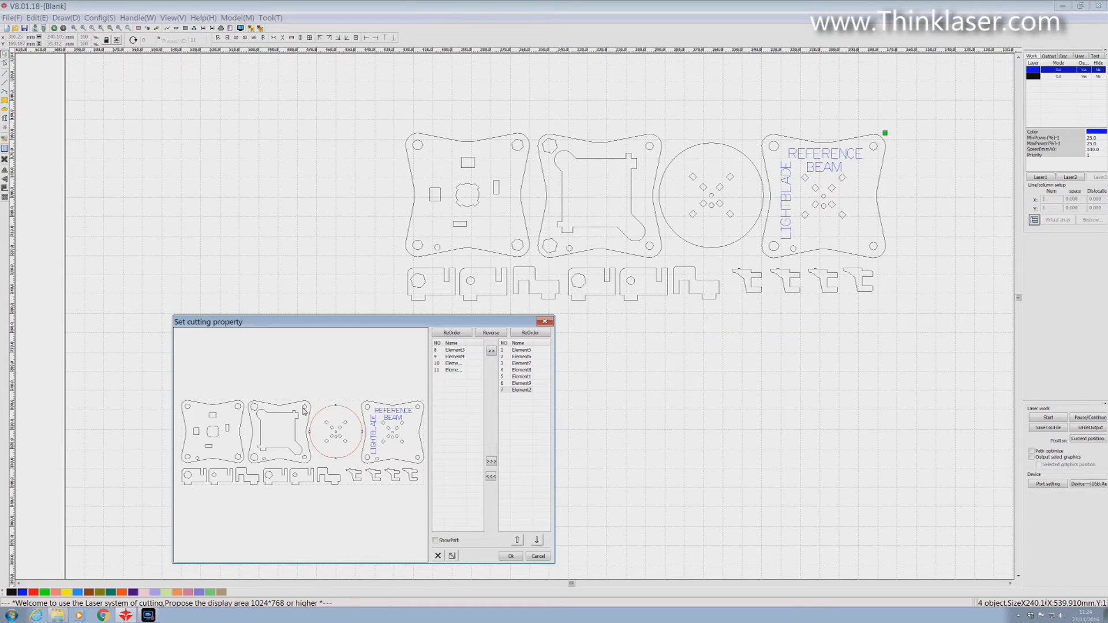
Add the second plate's inner cutouts followed by its outline to the cutting order
left_click(305, 411)
left_click(491, 352)
left_click(289, 405)
left_click(491, 351)
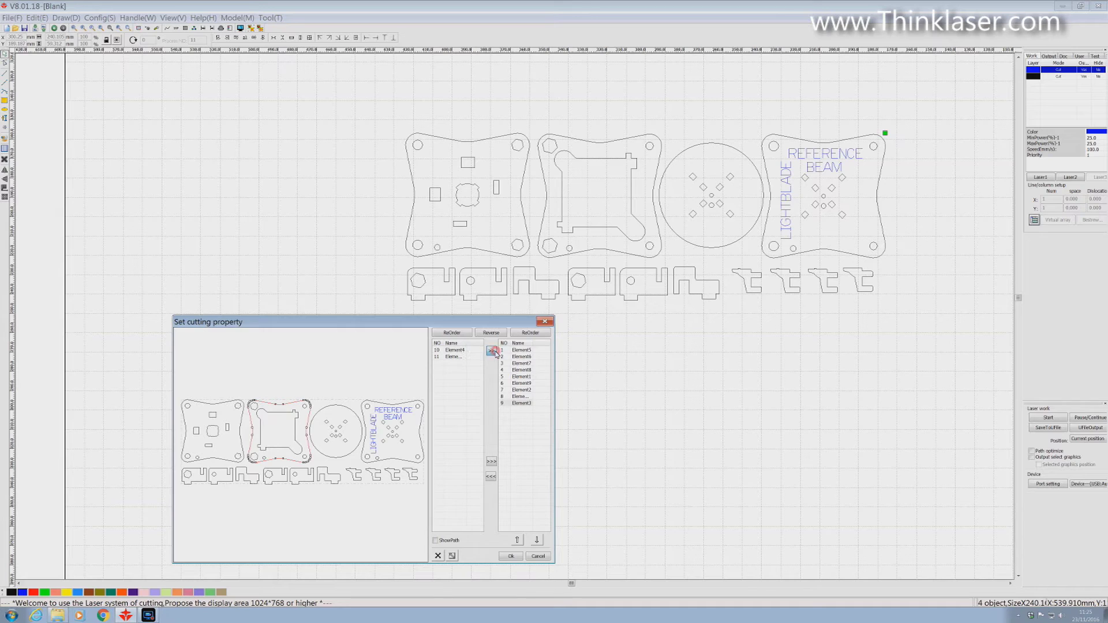
Finish the cutting order with the leftmost plate's inner cutouts and outline, and apply it to the job
left_click(238, 409)
left_click(492, 351)
left_click(224, 405)
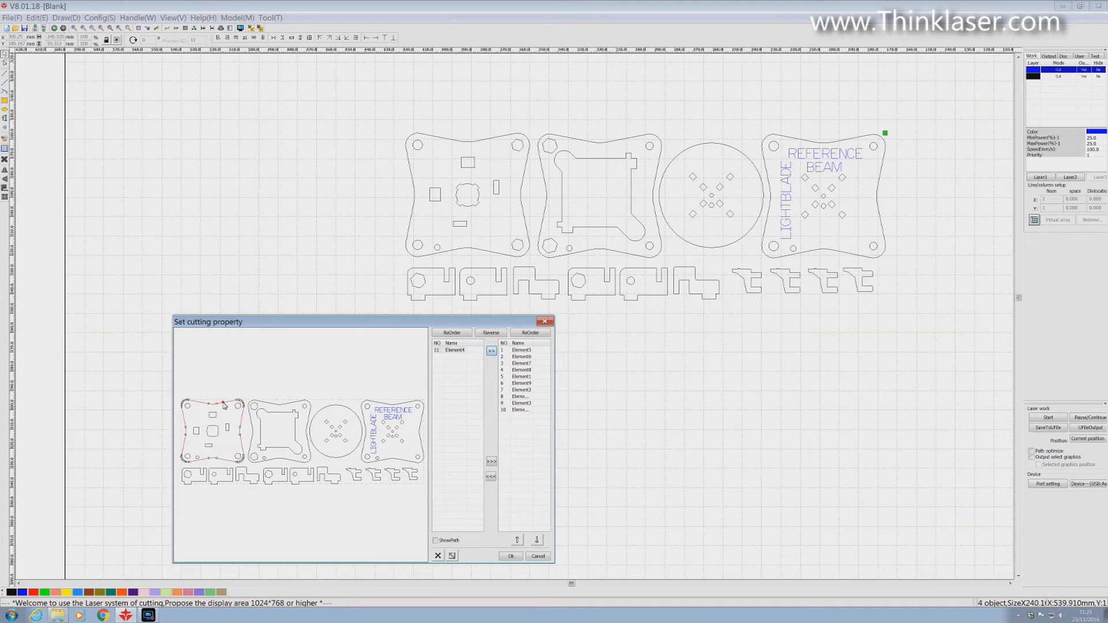
left_click(491, 351)
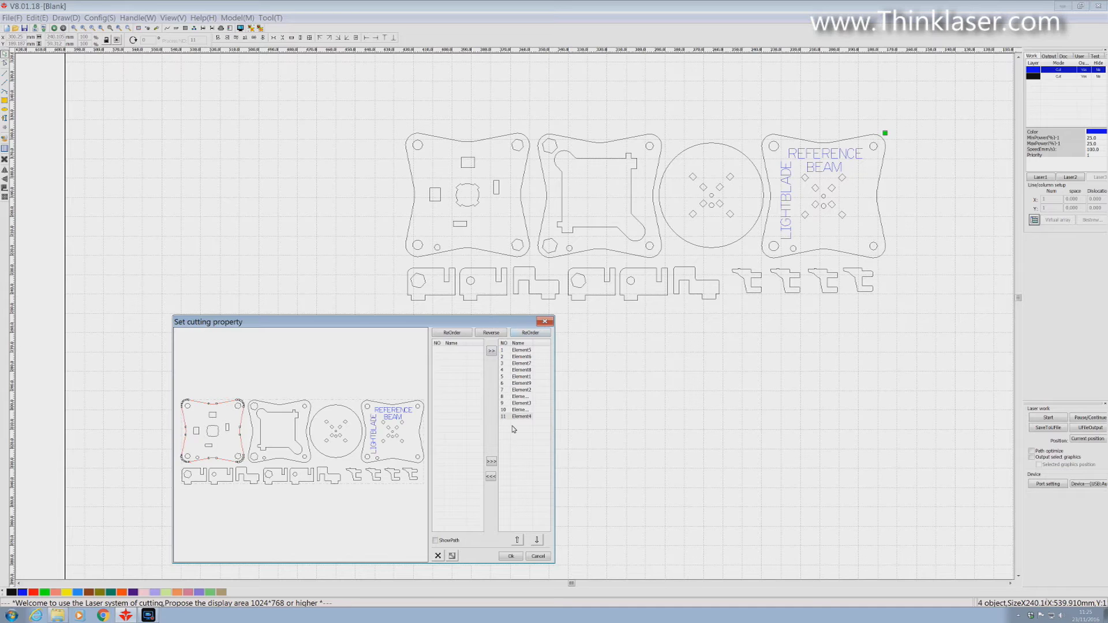
left_click(511, 557)
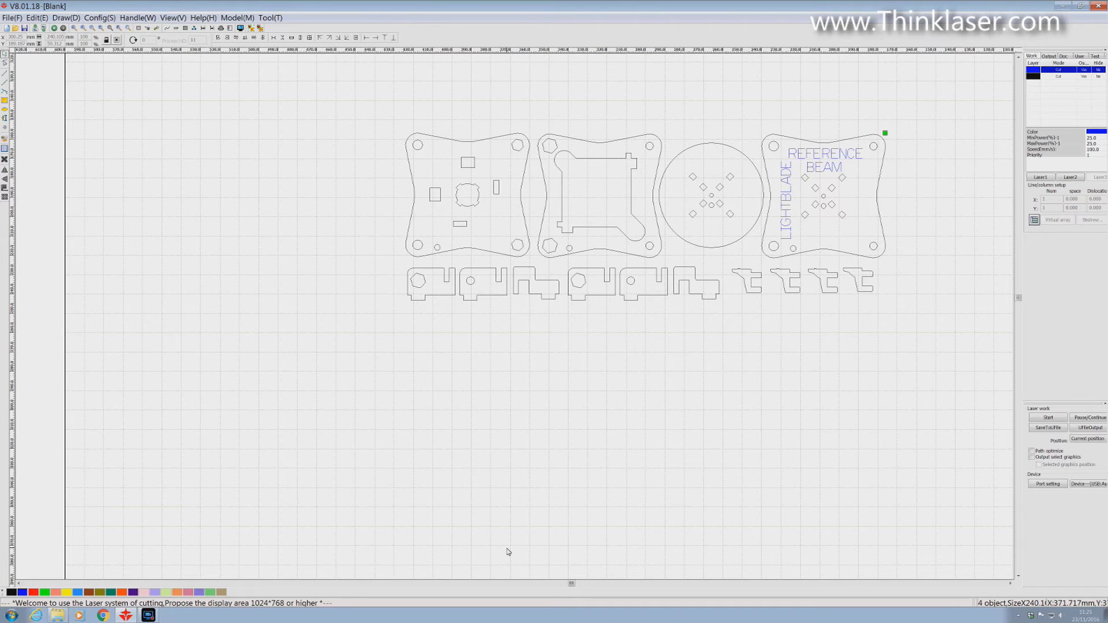
Preview the job and adjust the simulation speed to check the cutting sequence
left_click(240, 30)
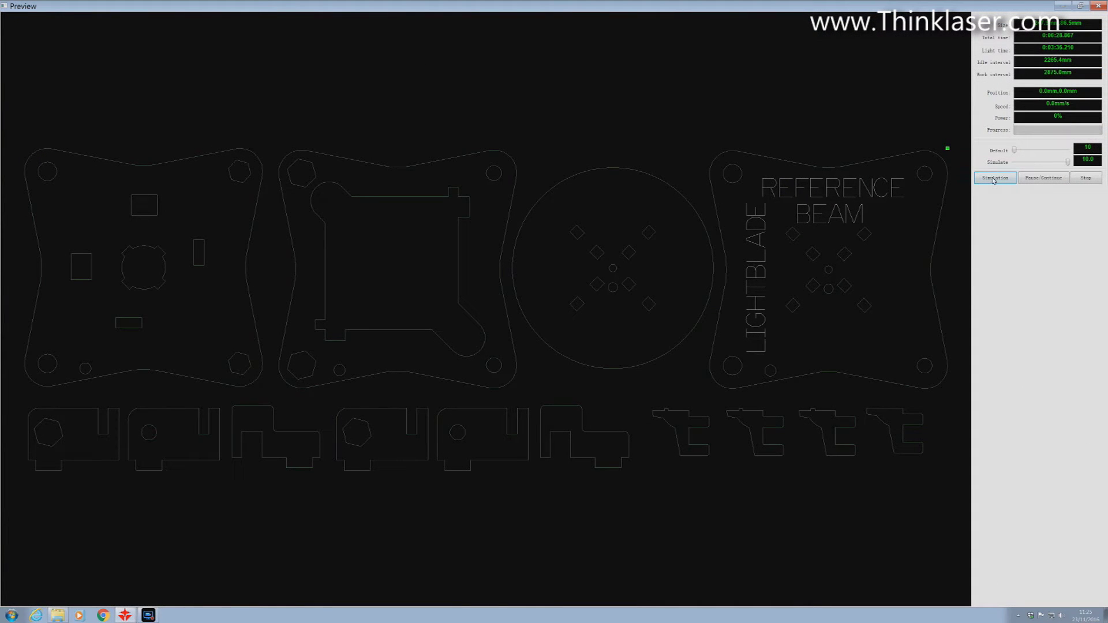
left_click_drag(1068, 162, 1073, 162)
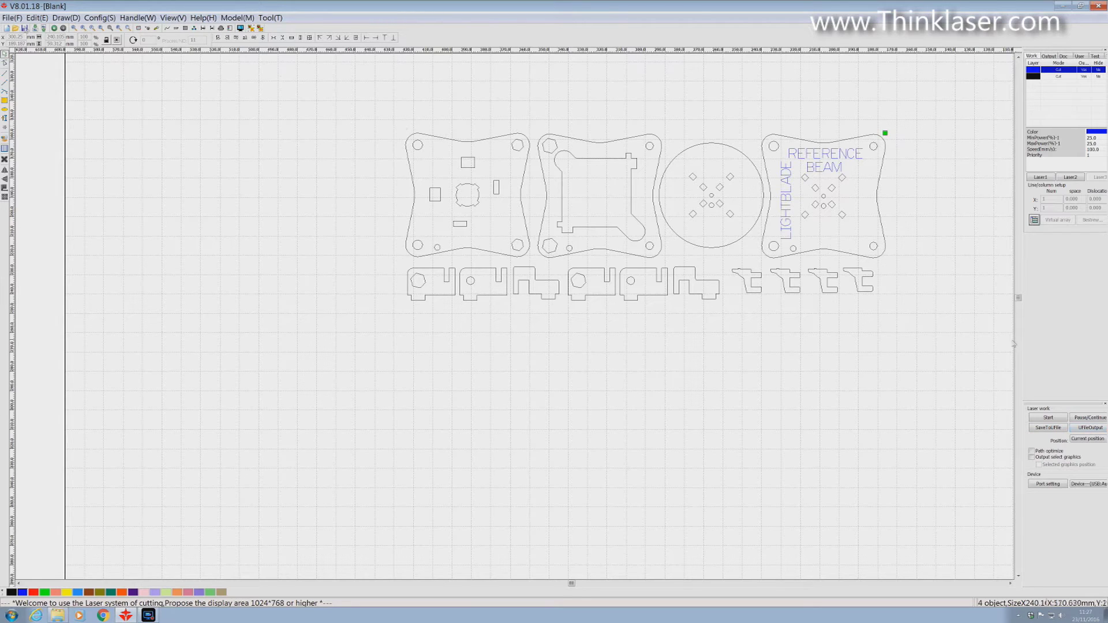
Save the job as "Beam Ref" in the lightblade folder
left_click(6, 17)
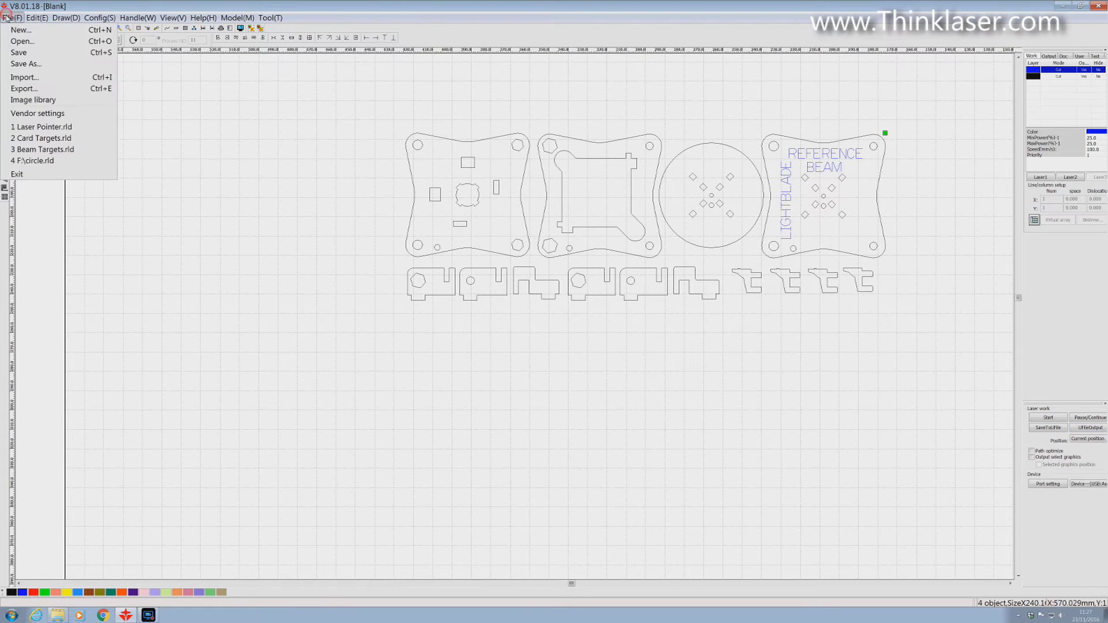
left_click(17, 64)
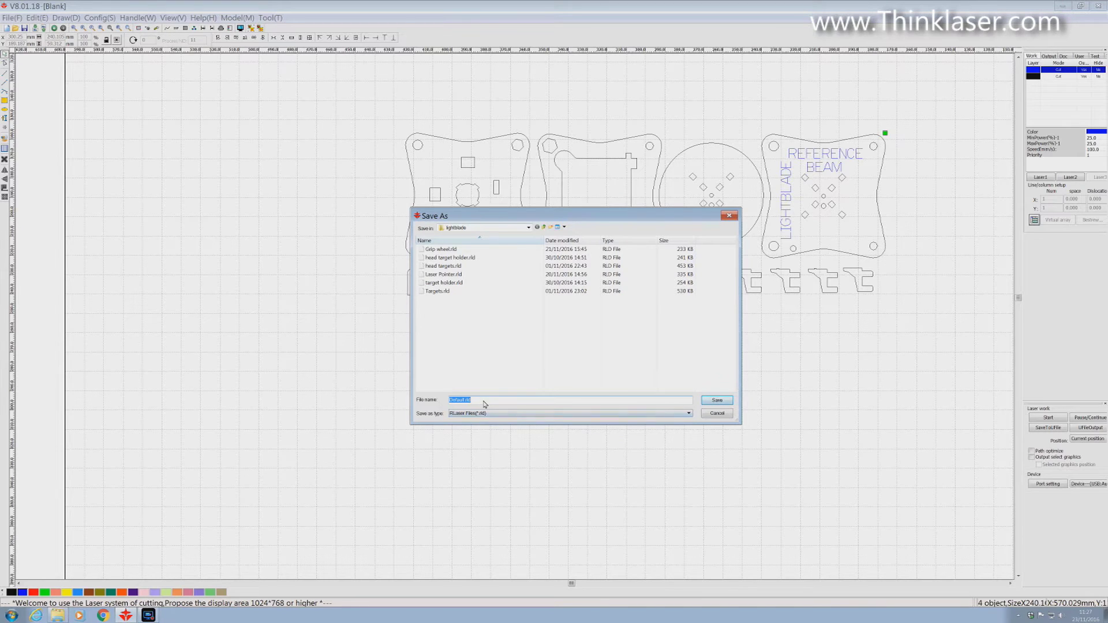
type("Beam Ref")
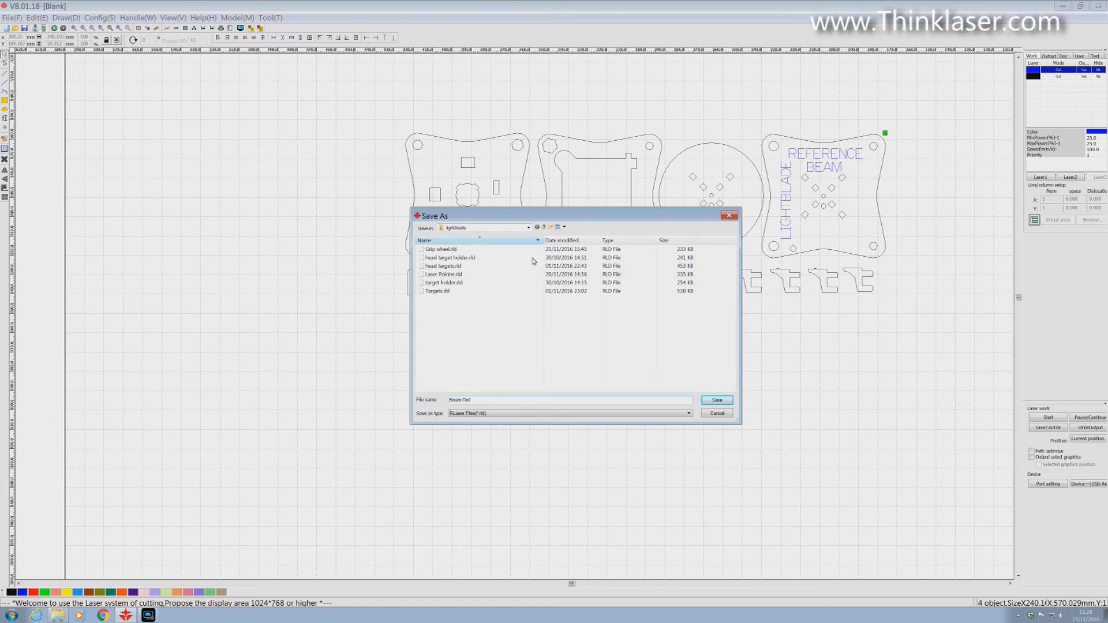
left_click(717, 401)
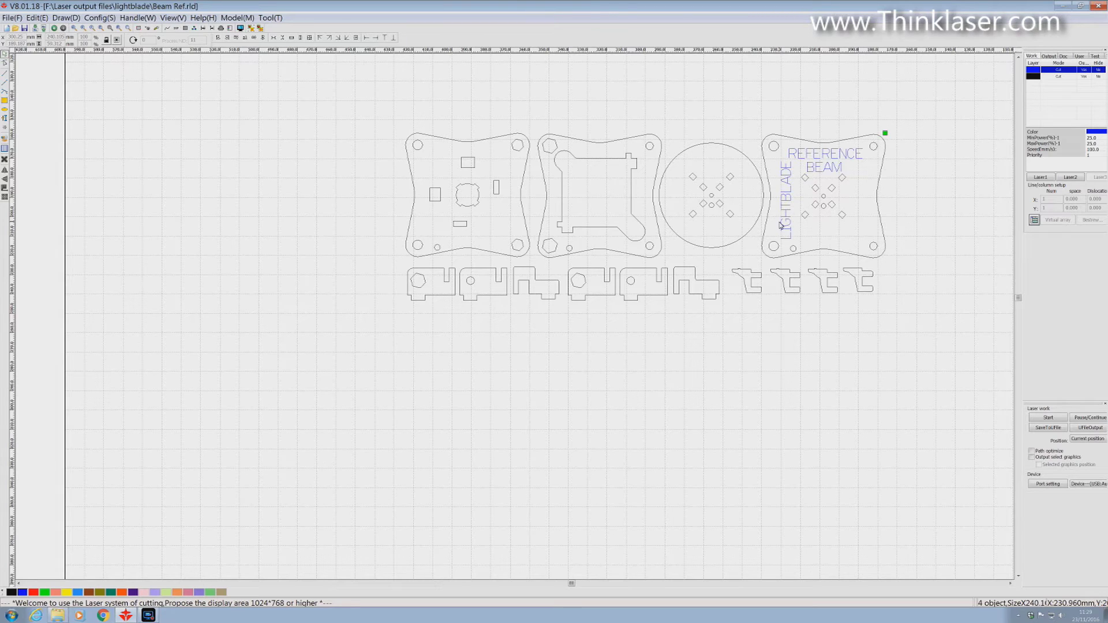
scroll(765, 179, "down", 5)
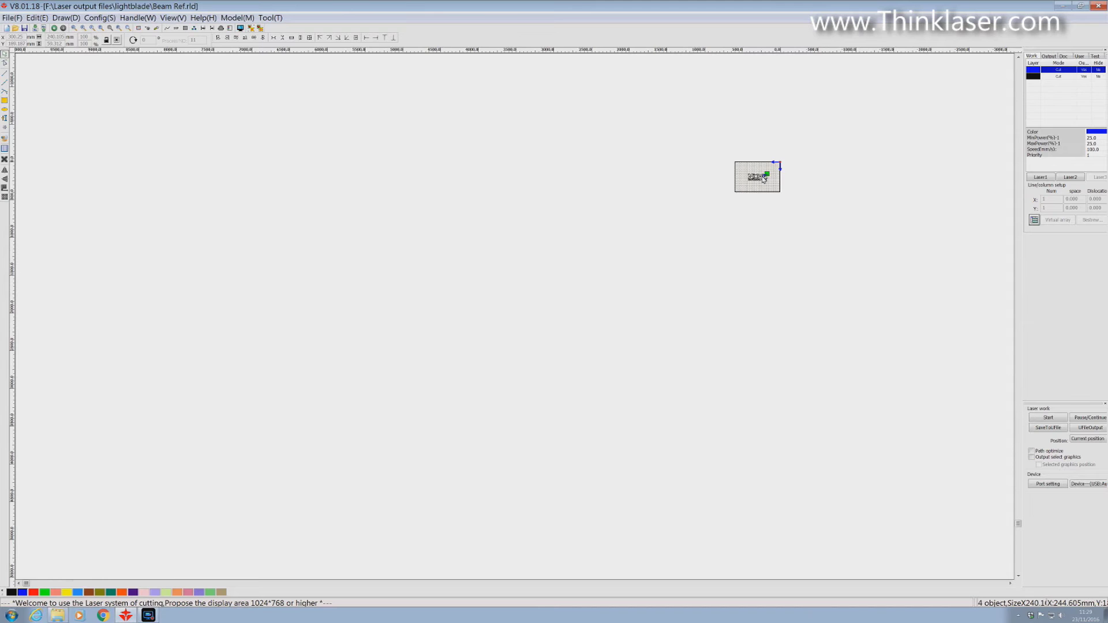
scroll(763, 179, "up", 5)
scroll(763, 180, "down", 5)
scroll(763, 179, "up", 5)
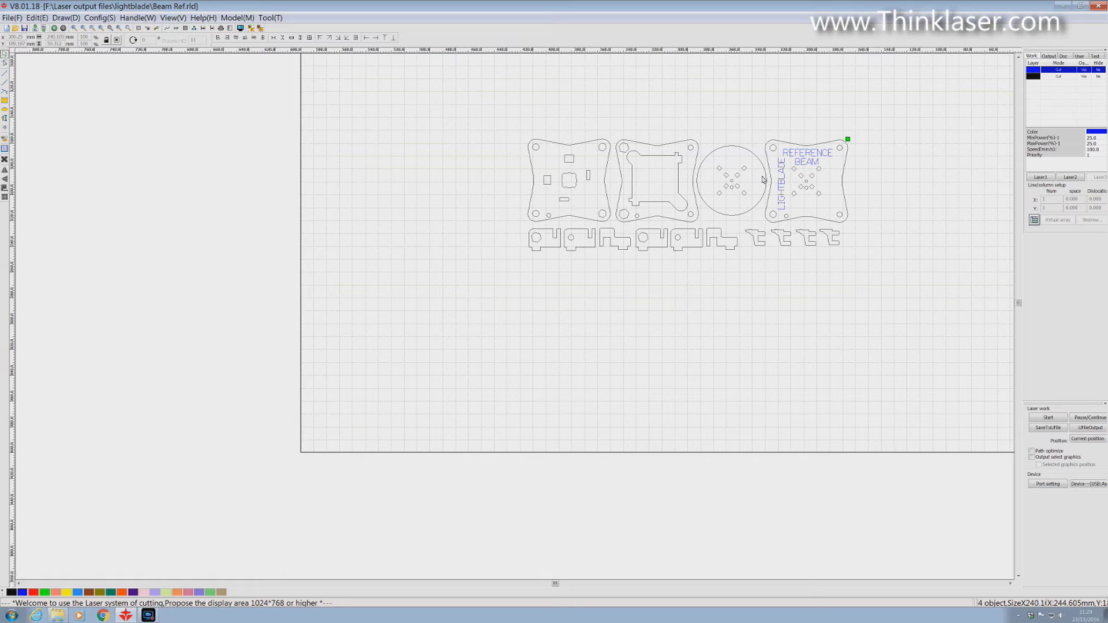
scroll(763, 179, "down", 2)
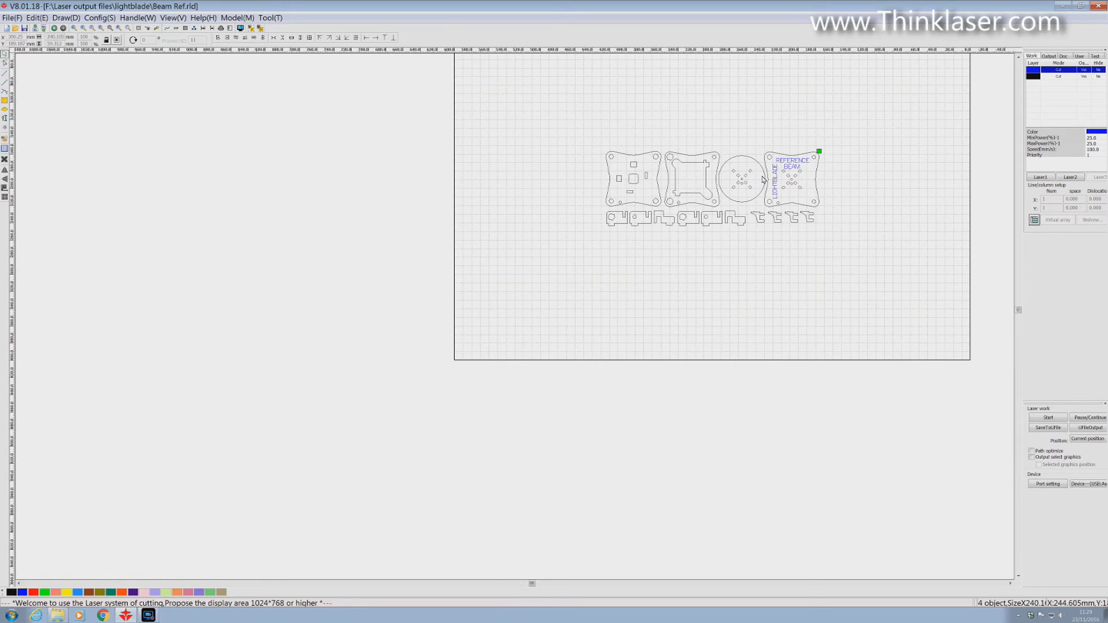
scroll(764, 180, "down", 2)
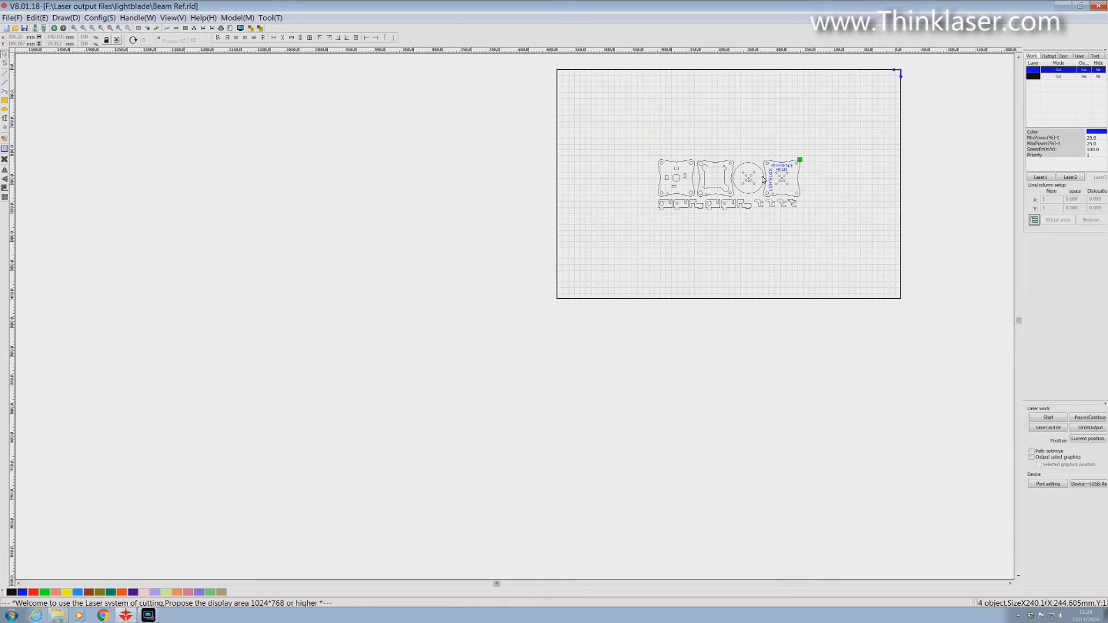
scroll(763, 179, "down", 5)
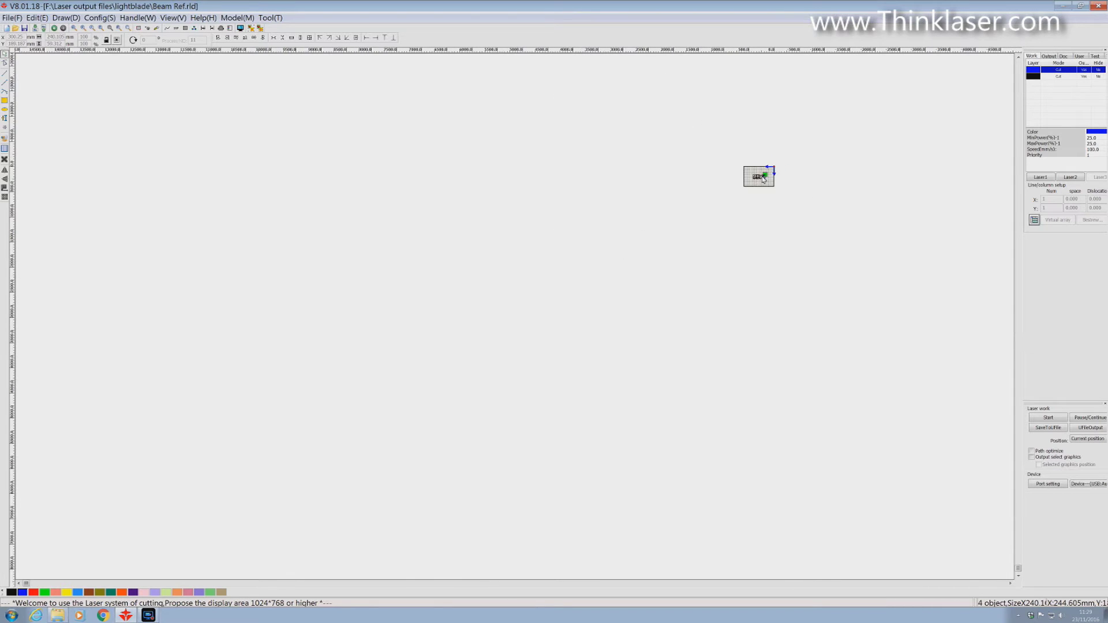
scroll(763, 179, "down", 2)
scroll(762, 178, "down", 5)
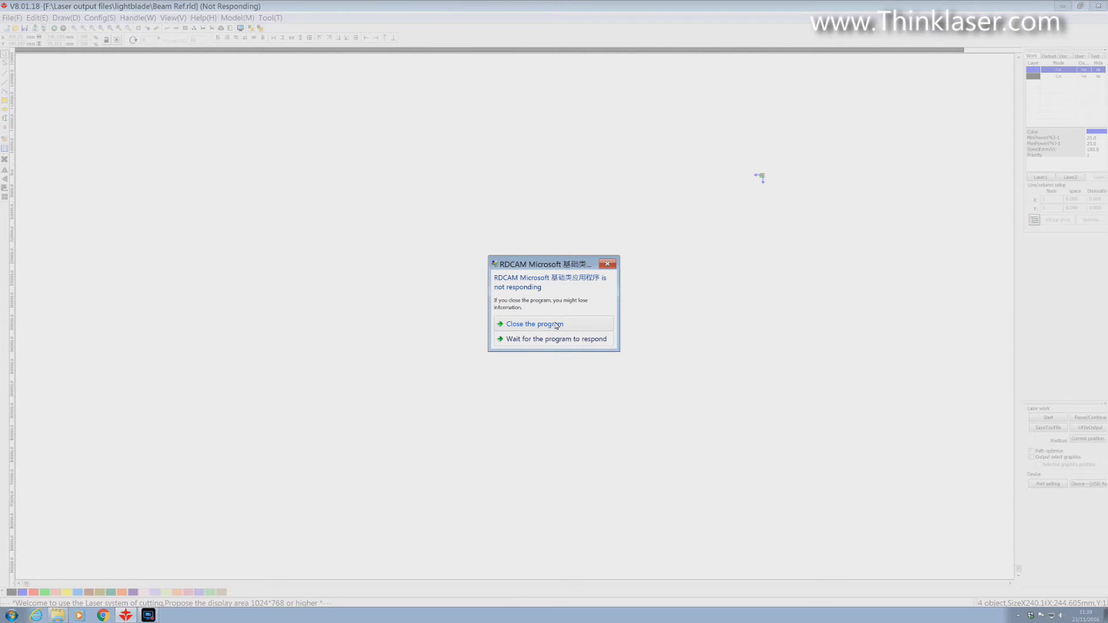
Close the unresponsive program and reopen the saved job file
left_click(556, 325)
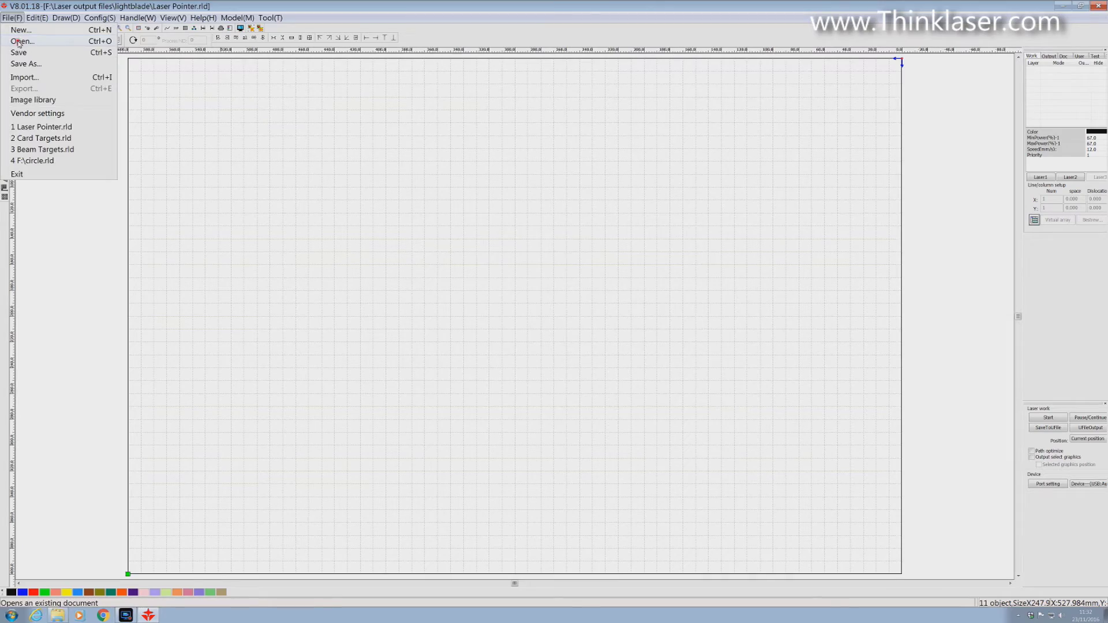
left_click(21, 41)
left_click(437, 249)
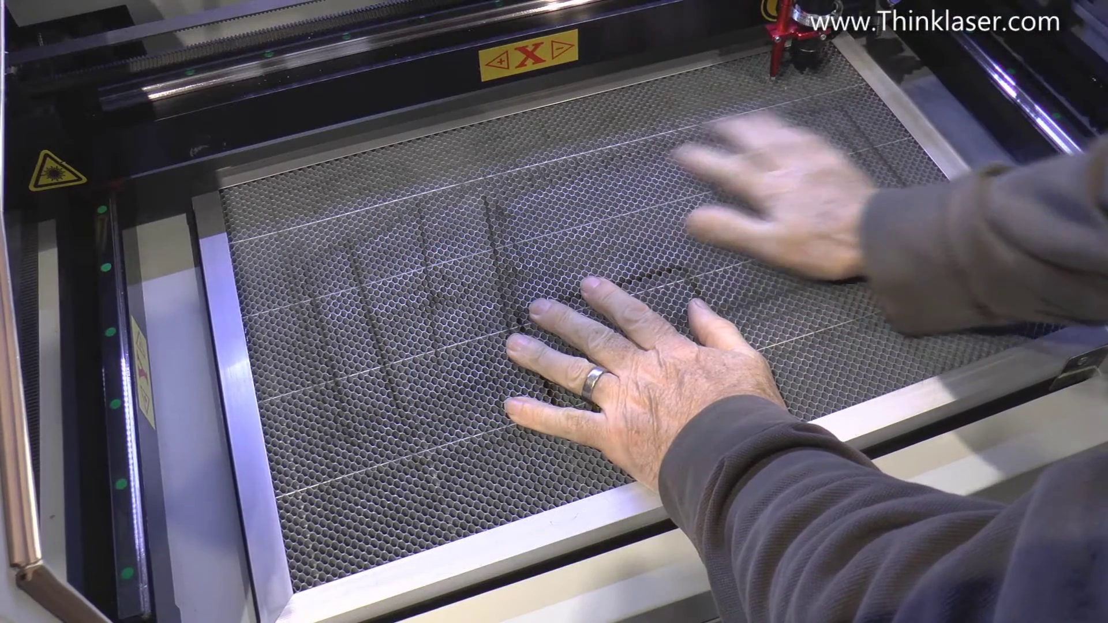